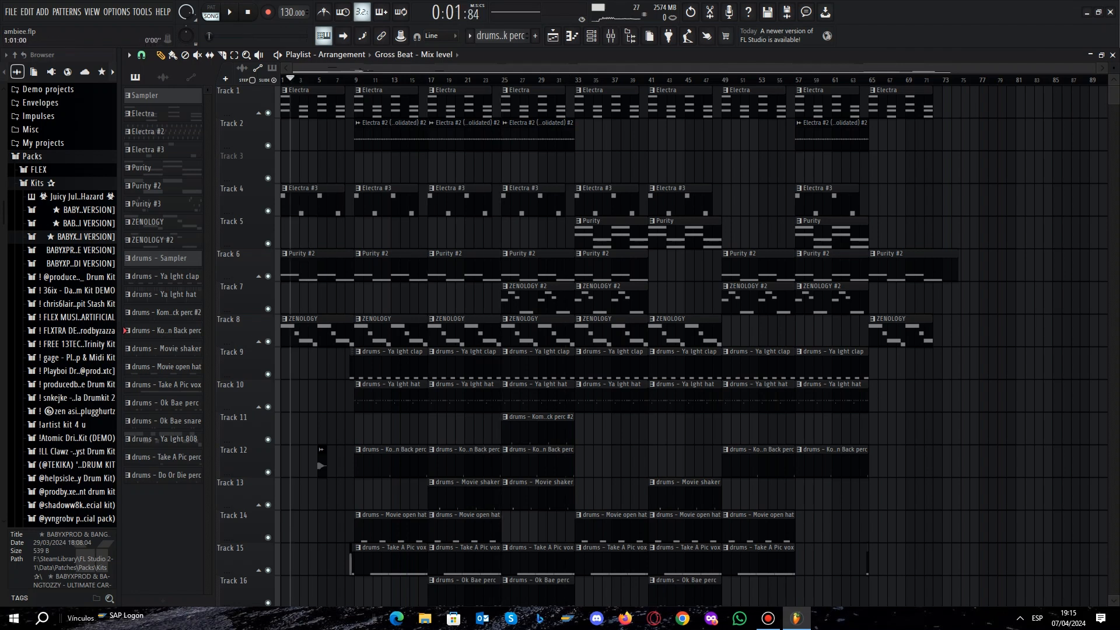
Stop the arrangement playback and inspect the Electra channel's synth preset, closing the synth and channel rack when done.
key(space)
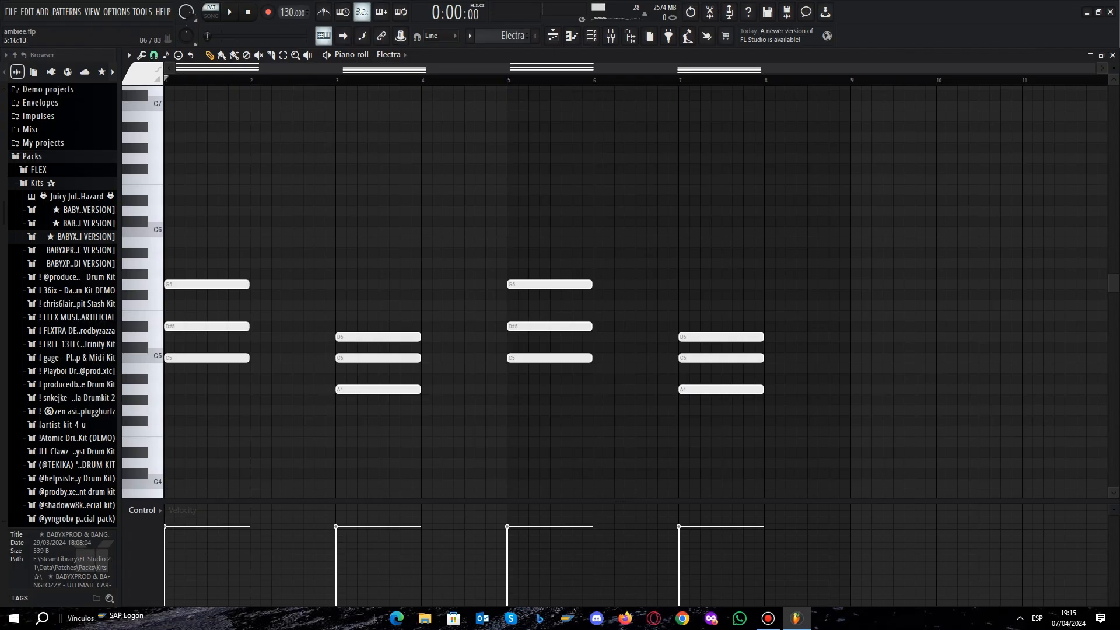
click(591, 35)
click(389, 132)
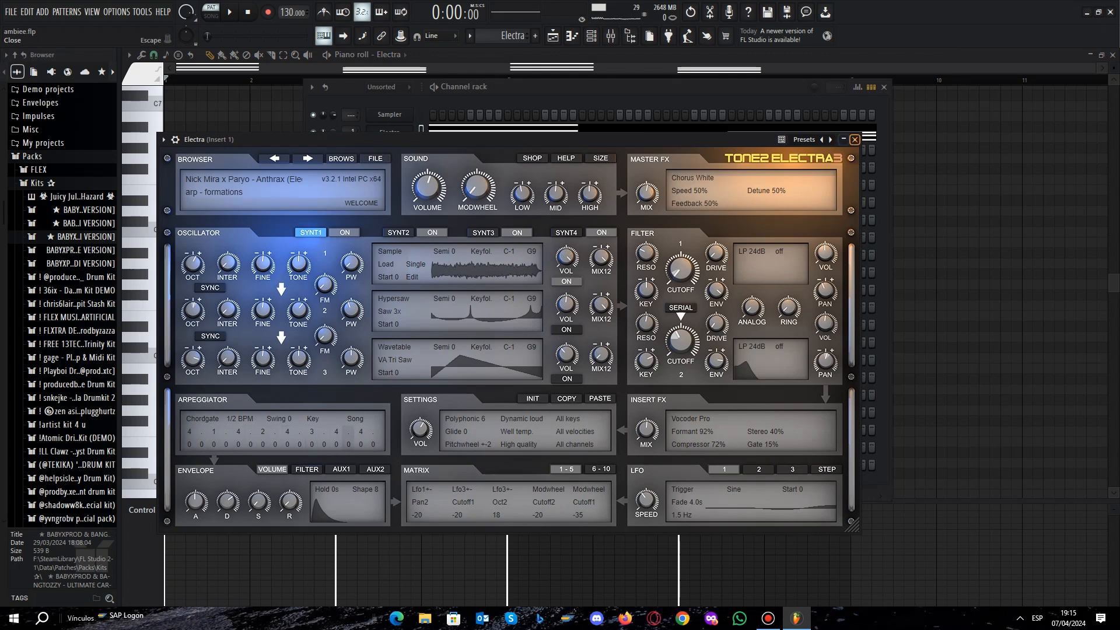
click(854, 139)
click(884, 87)
Play through the Electra chord pattern and examine the Fruity parametric EQ 2 on its mixer insert.
scroll(642, 303, down, 4)
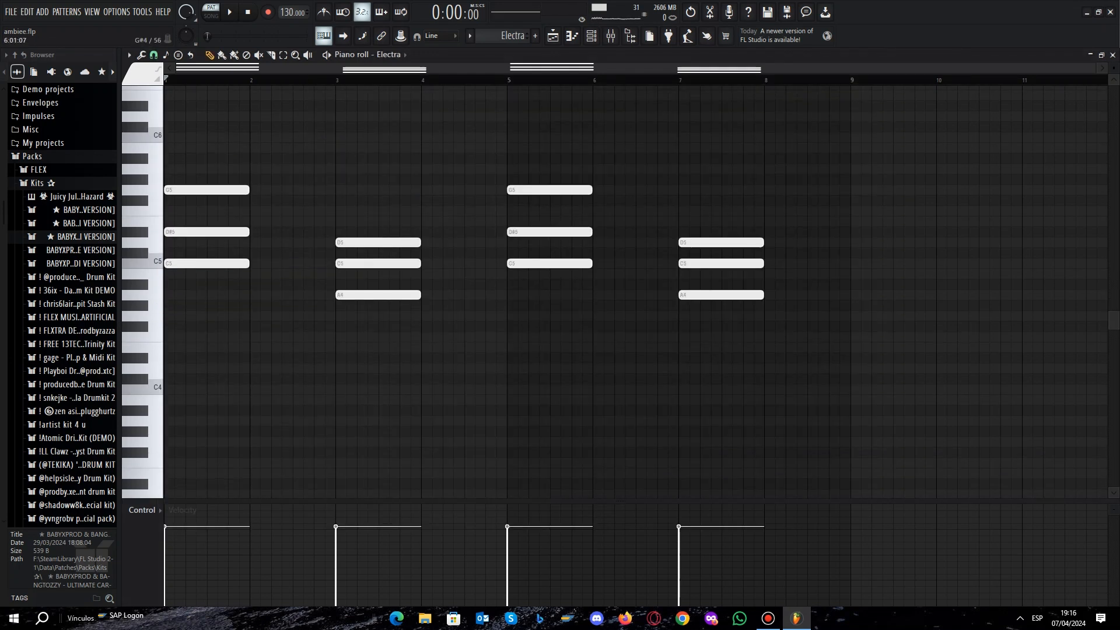
key(space)
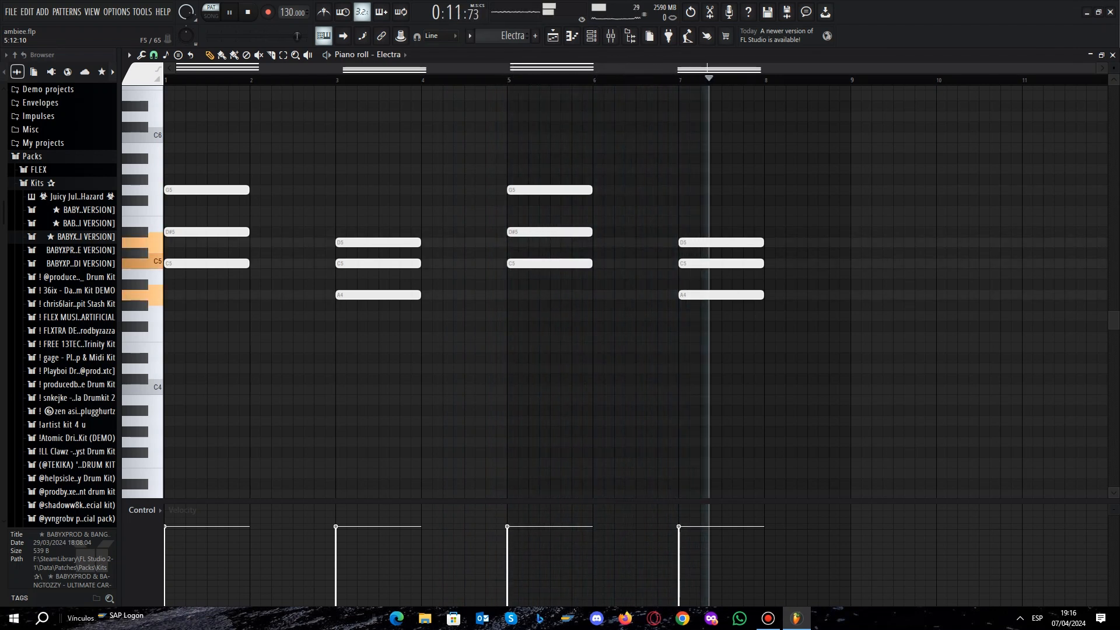
key(space)
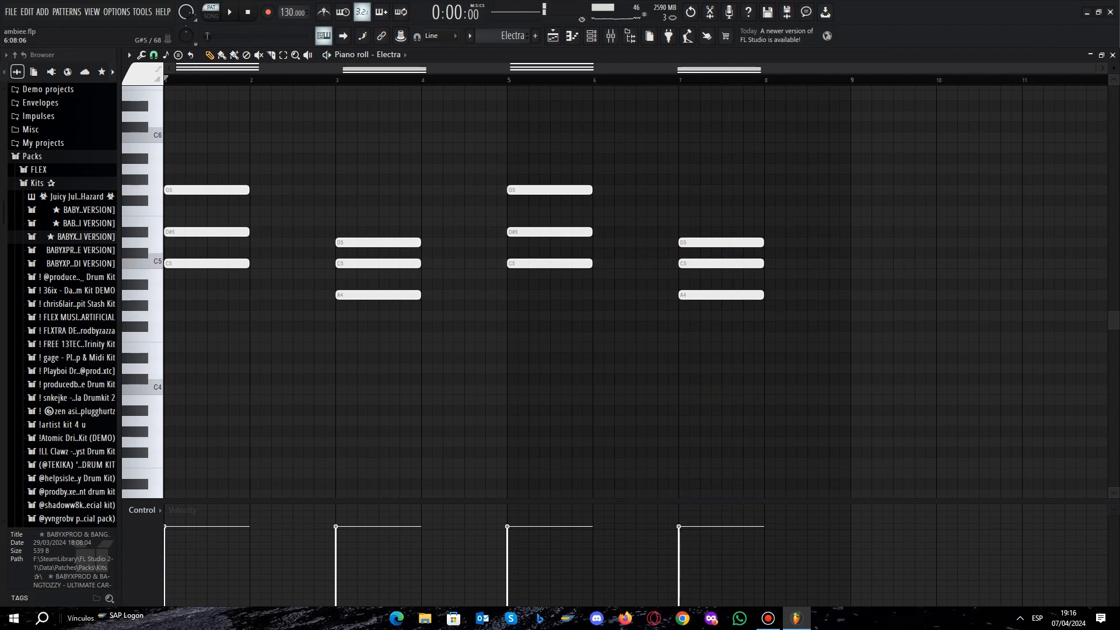
click(611, 35)
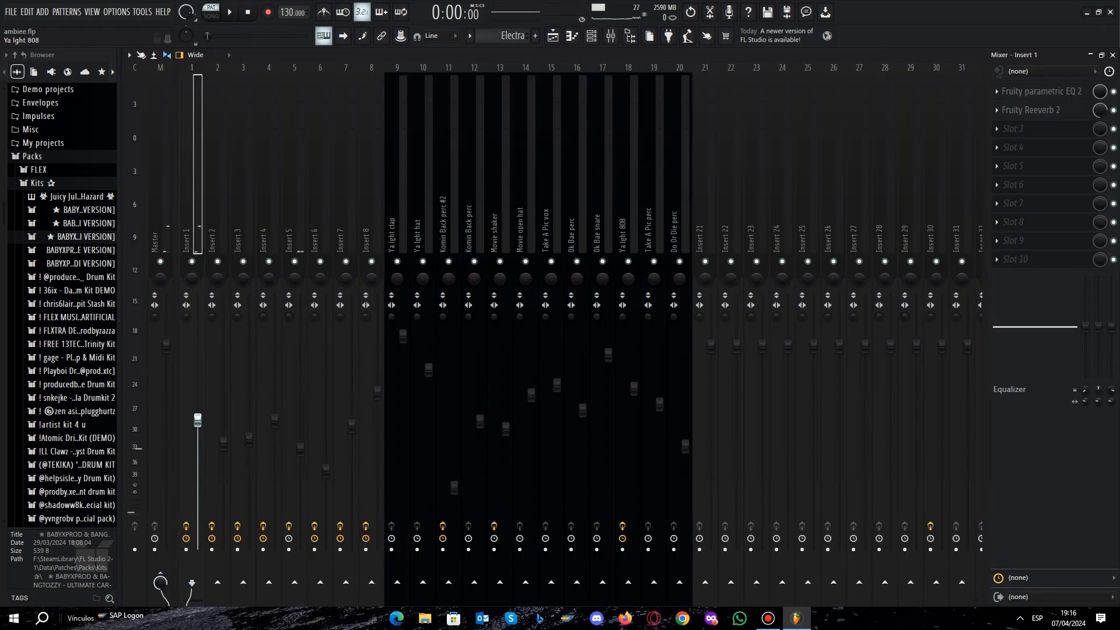
click(1042, 92)
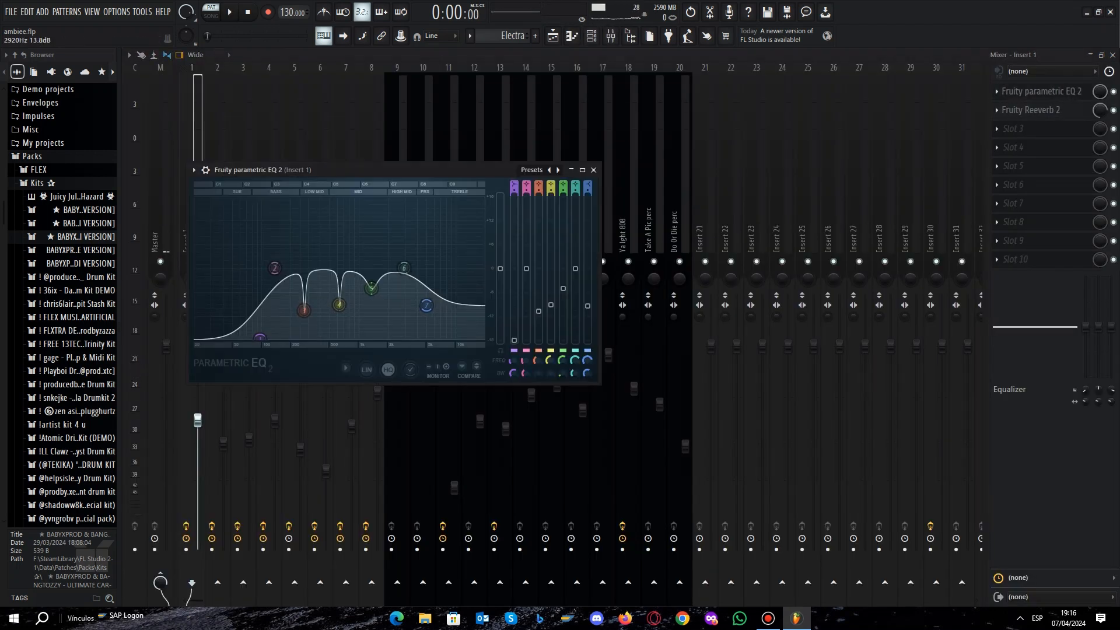
click(594, 169)
Inspect the Electra #2 channel's synth preset, closing the synth and channel rack when done.
click(592, 36)
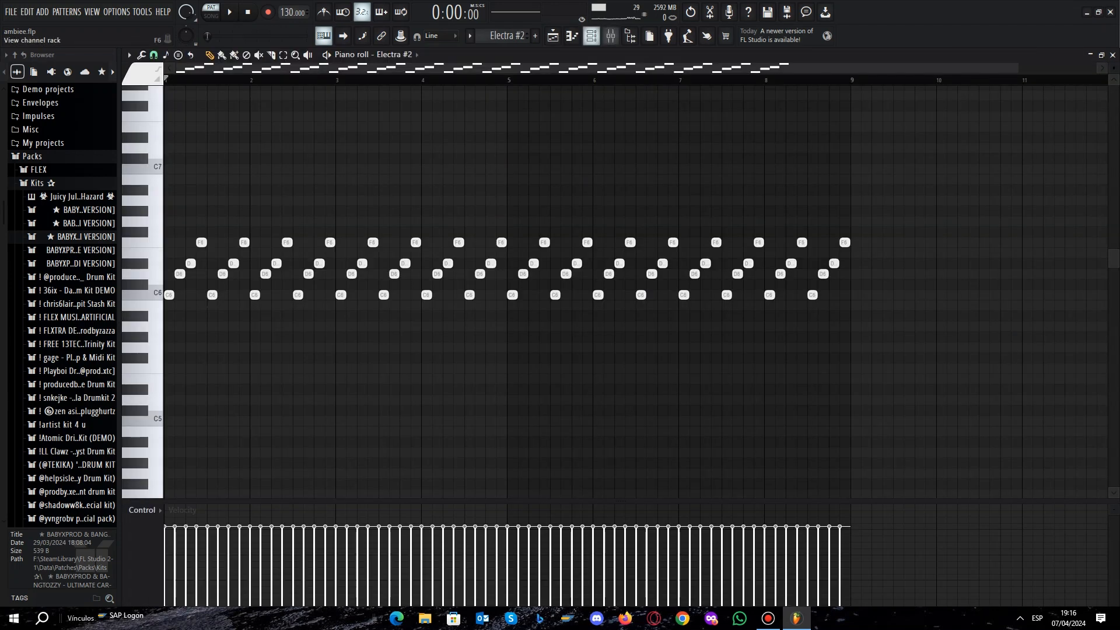
click(592, 36)
click(389, 150)
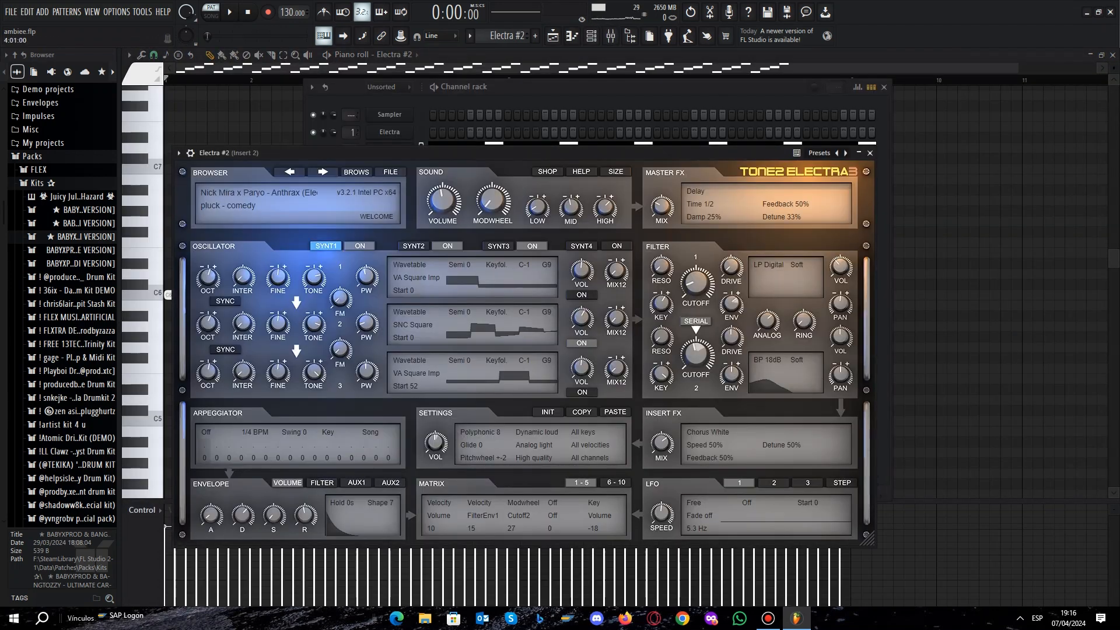
click(870, 153)
click(884, 87)
Play part of the Electra #2 pattern and examine the Fruity parametric EQ 2 on its mixer insert.
key(space)
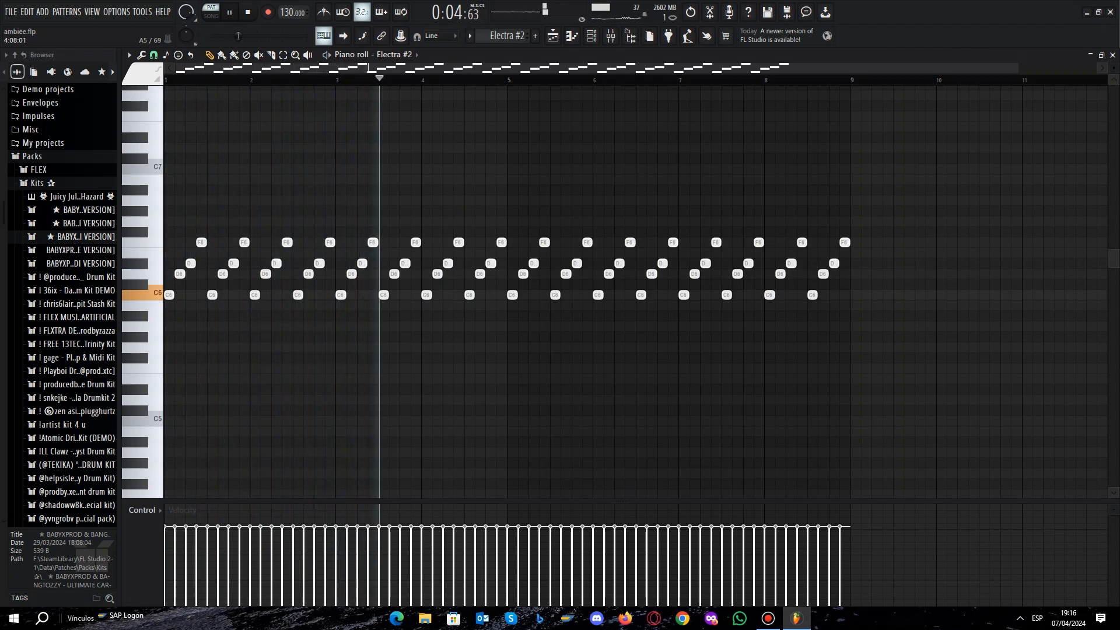
key(space)
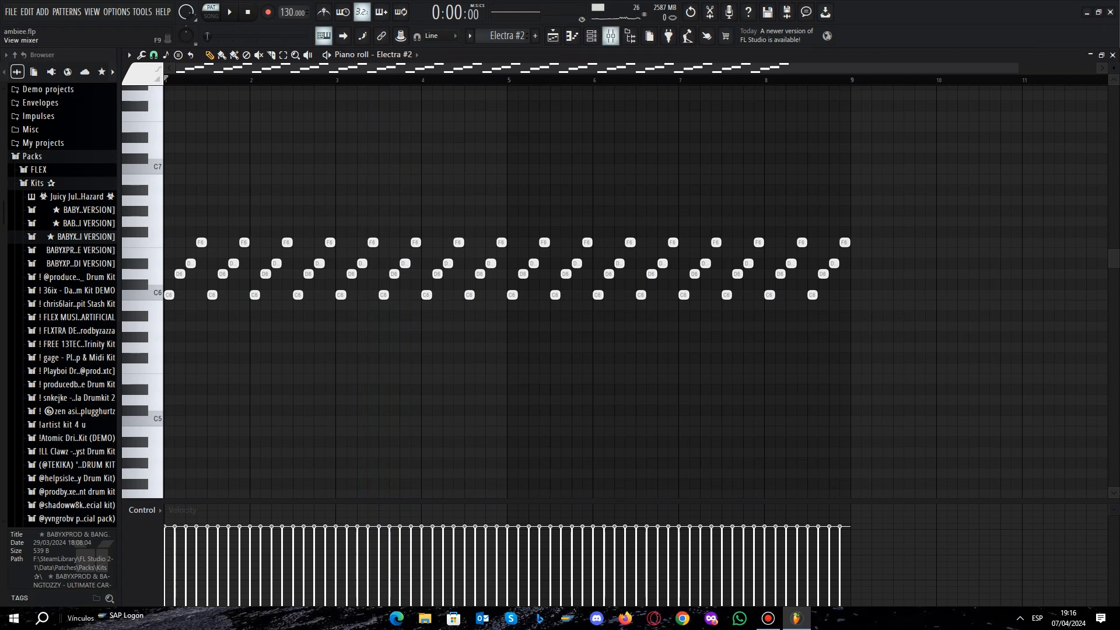
click(610, 36)
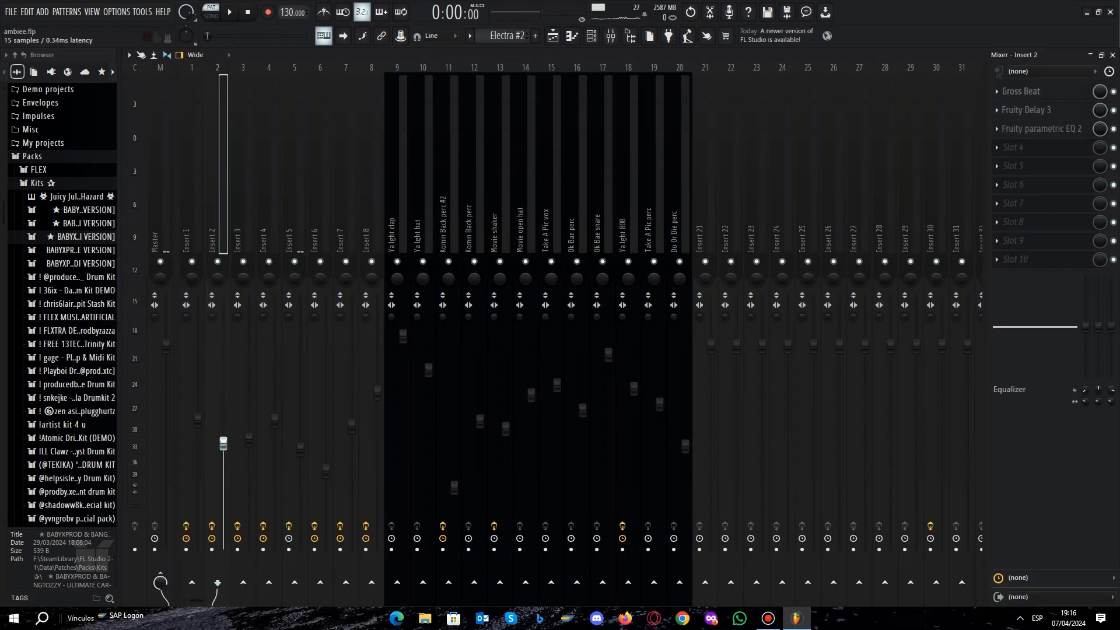
click(1042, 129)
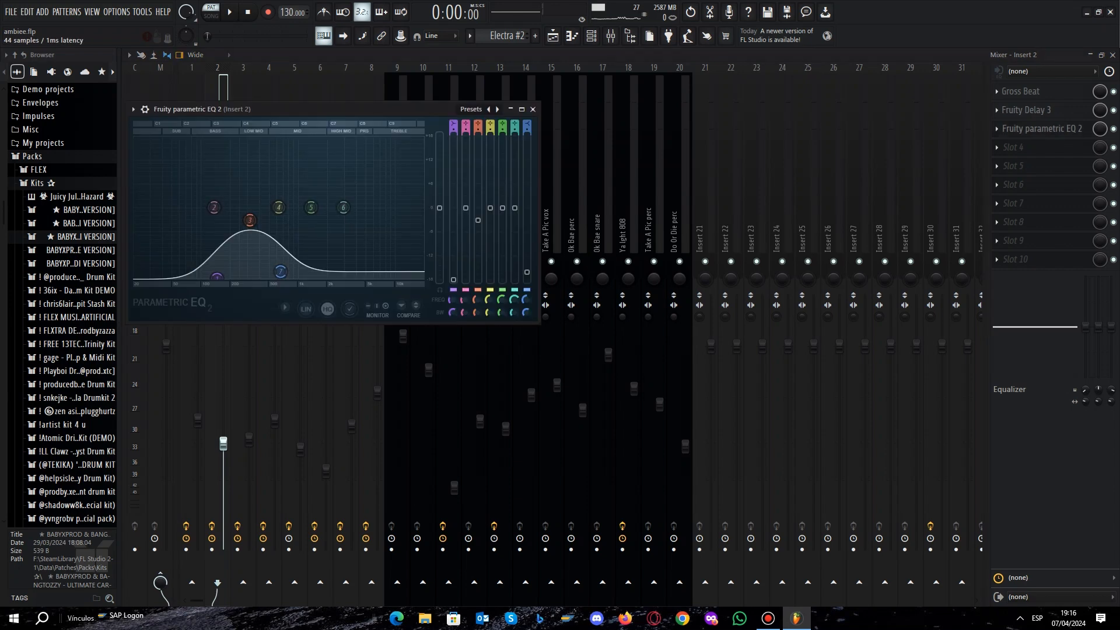
click(533, 109)
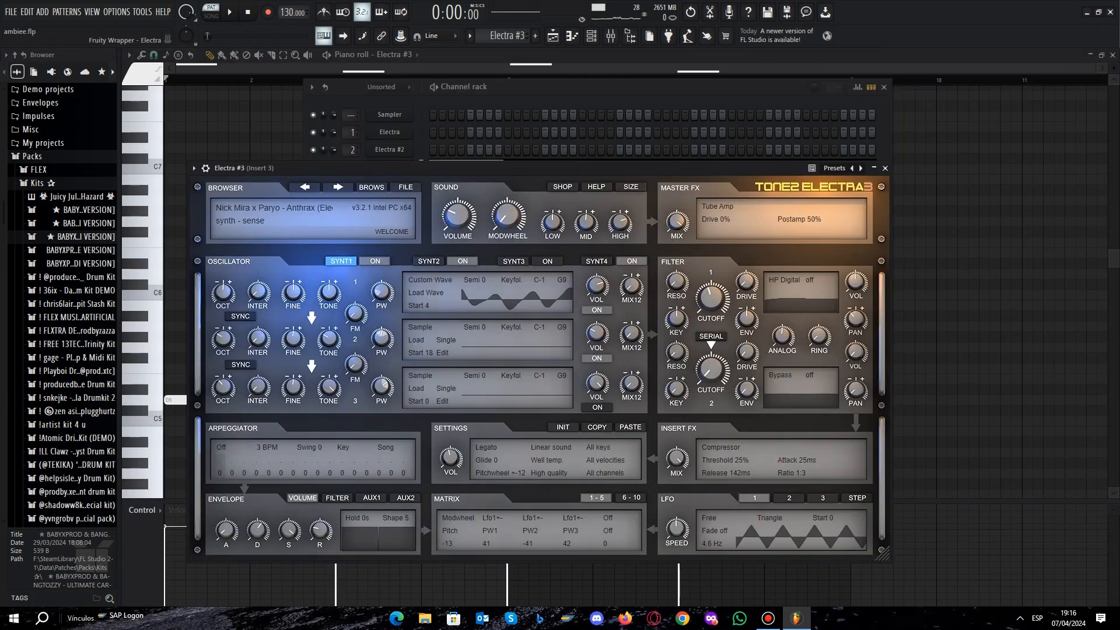
Inspect the Electra #3 channel's synth preset, closing the synth and channel rack when done.
drag(496, 168, 498, 134)
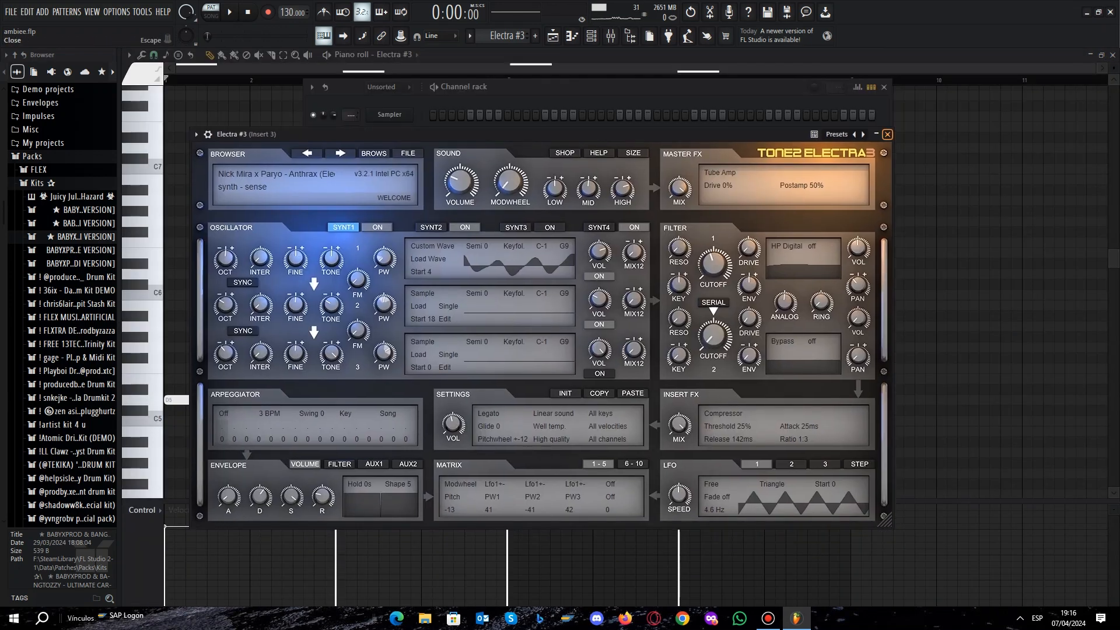
click(888, 134)
click(884, 86)
Play part of the Electra #3 pattern and examine the Fruity parametric EQ 2 on its mixer insert.
scroll(642, 275, down, 3)
key(space)
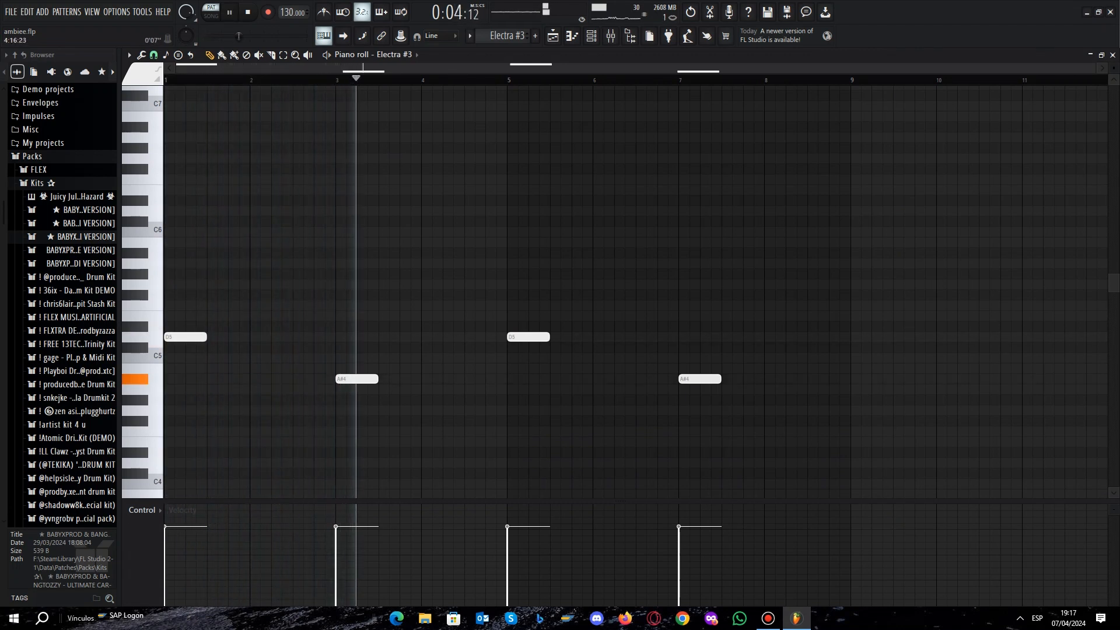
key(space)
click(611, 35)
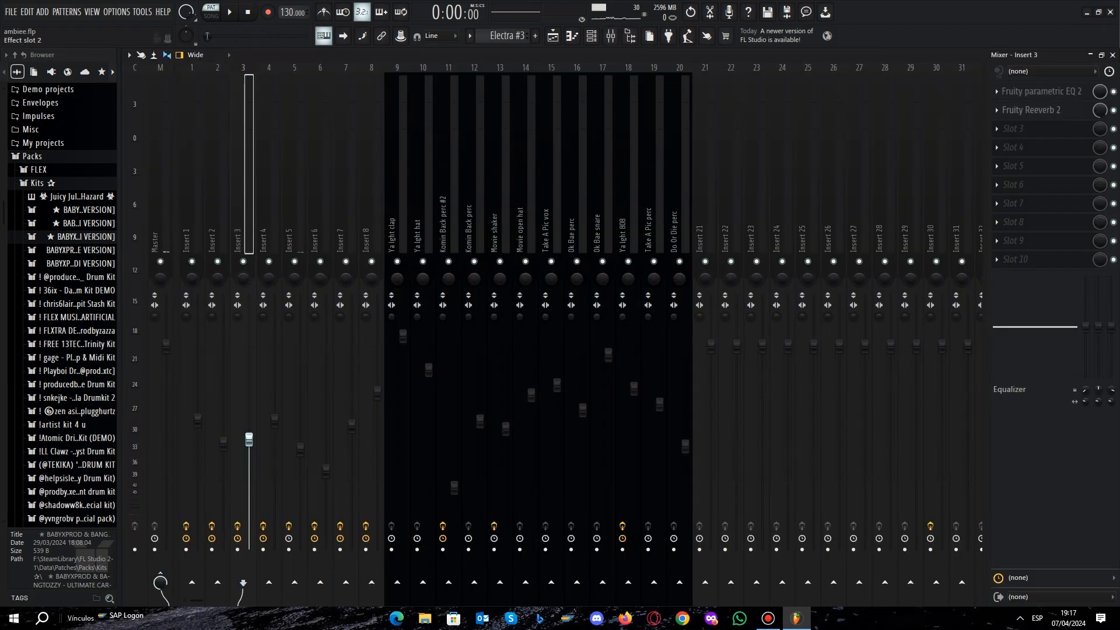
click(1043, 92)
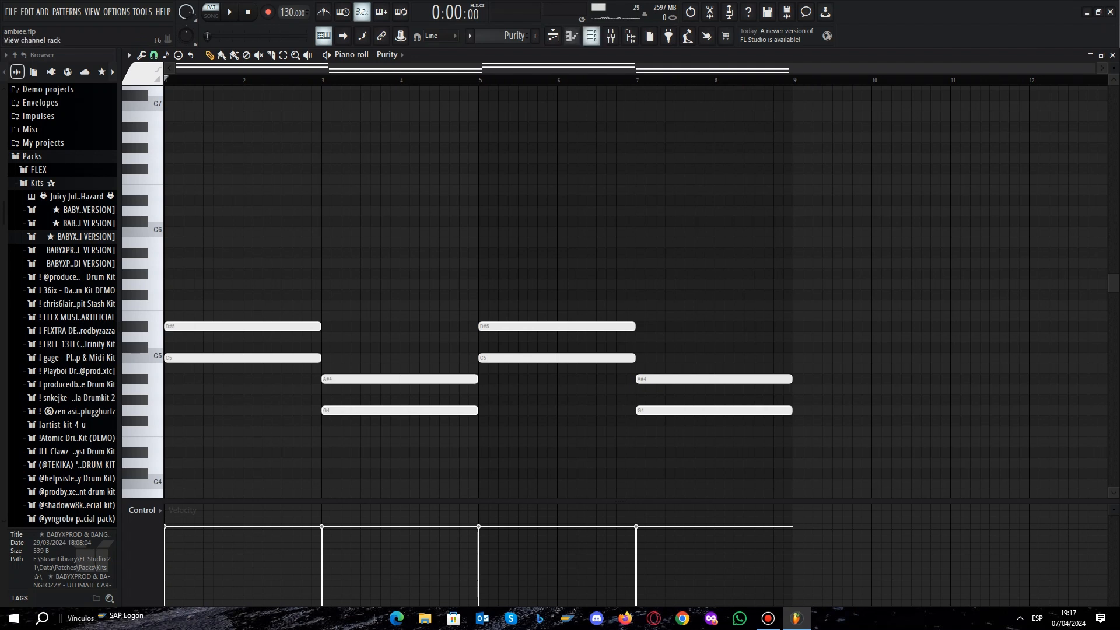
Inspect the Purity channel's instrument preset, closing the instrument and channel rack when done.
click(592, 36)
click(389, 184)
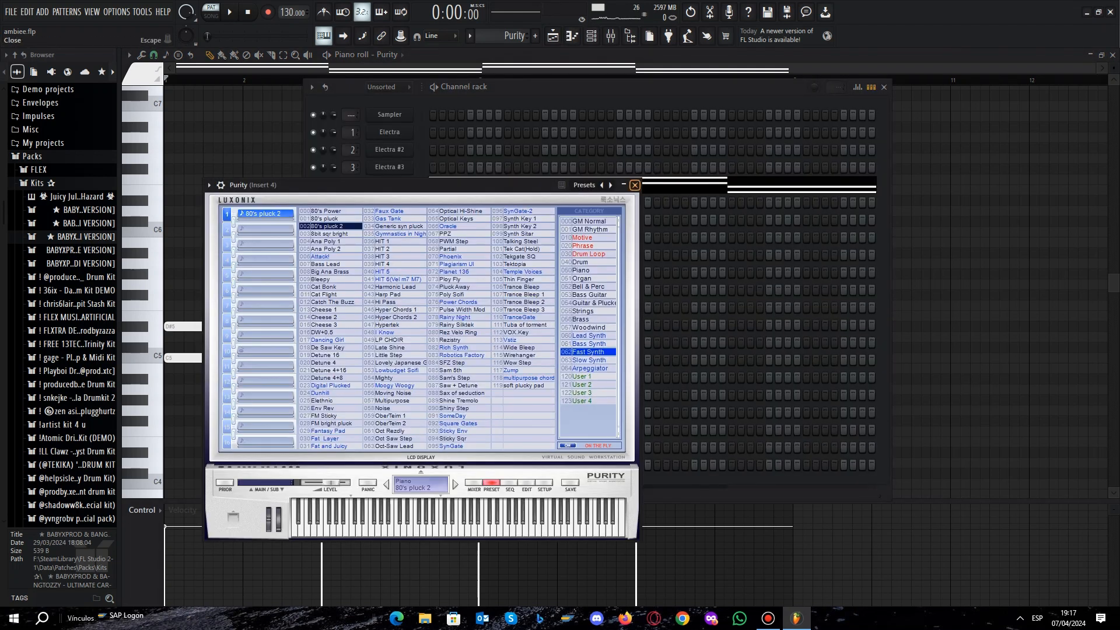
click(635, 185)
click(884, 87)
Play part of the Purity pattern and check the effects loaded on its mixer insert.
key(space)
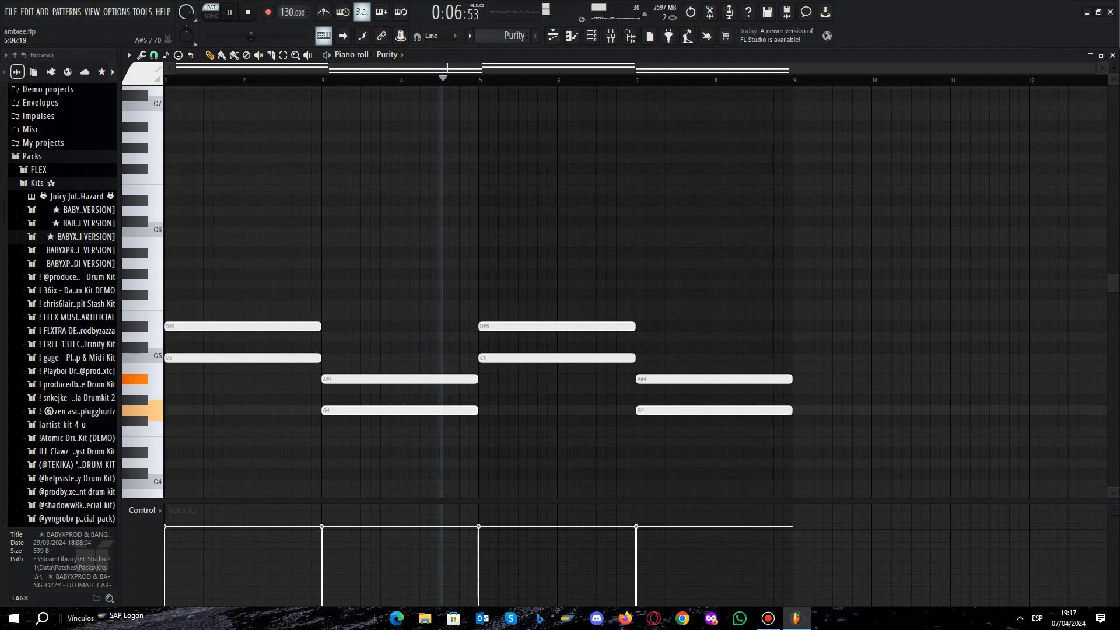
key(space)
click(611, 36)
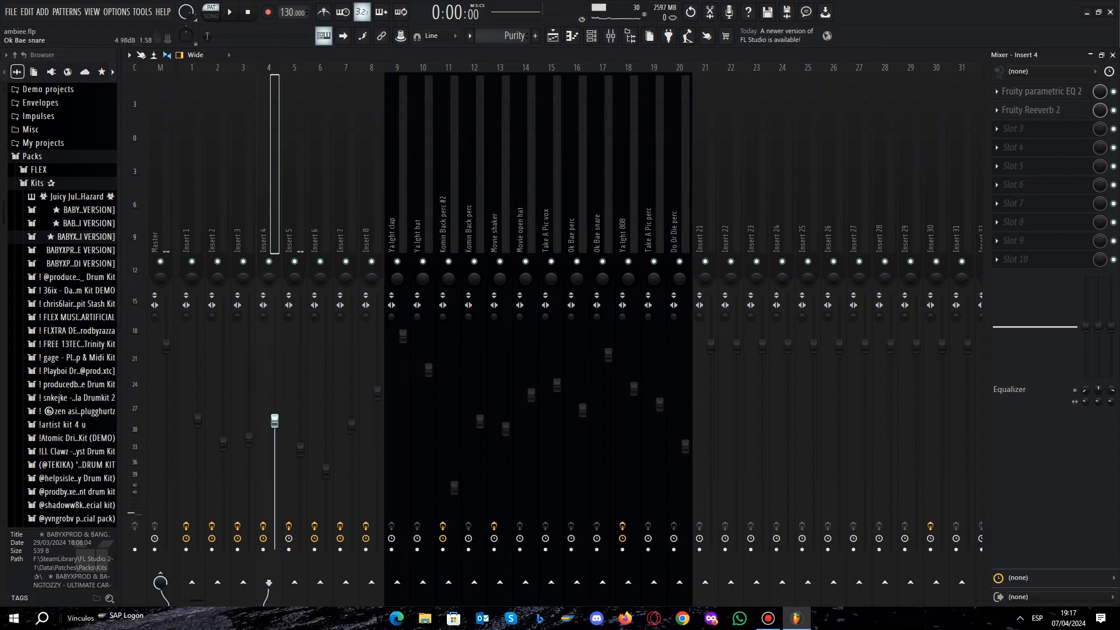
Inspect the Purity #2 channel's layered string presets, closing the instrument and channel rack when done.
key(F7)
click(591, 35)
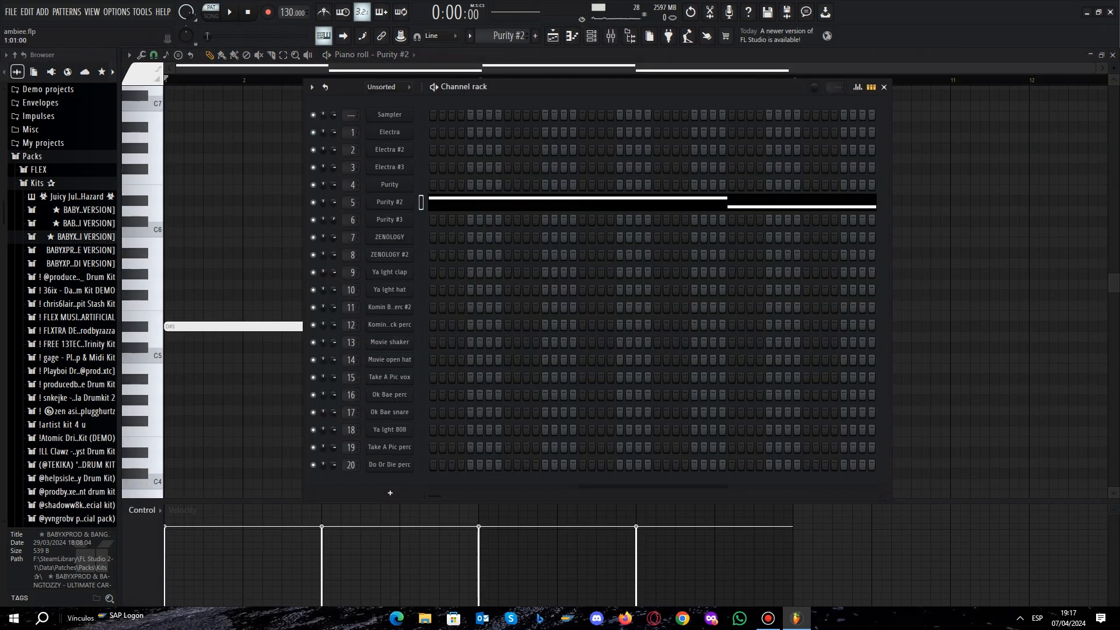
click(389, 202)
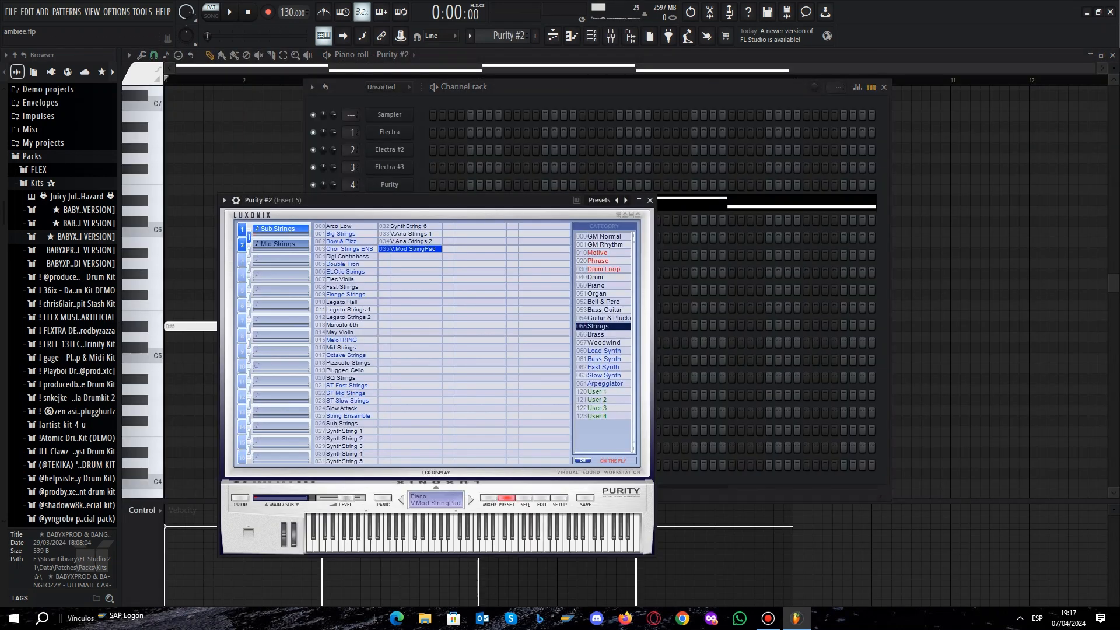
click(650, 201)
click(884, 87)
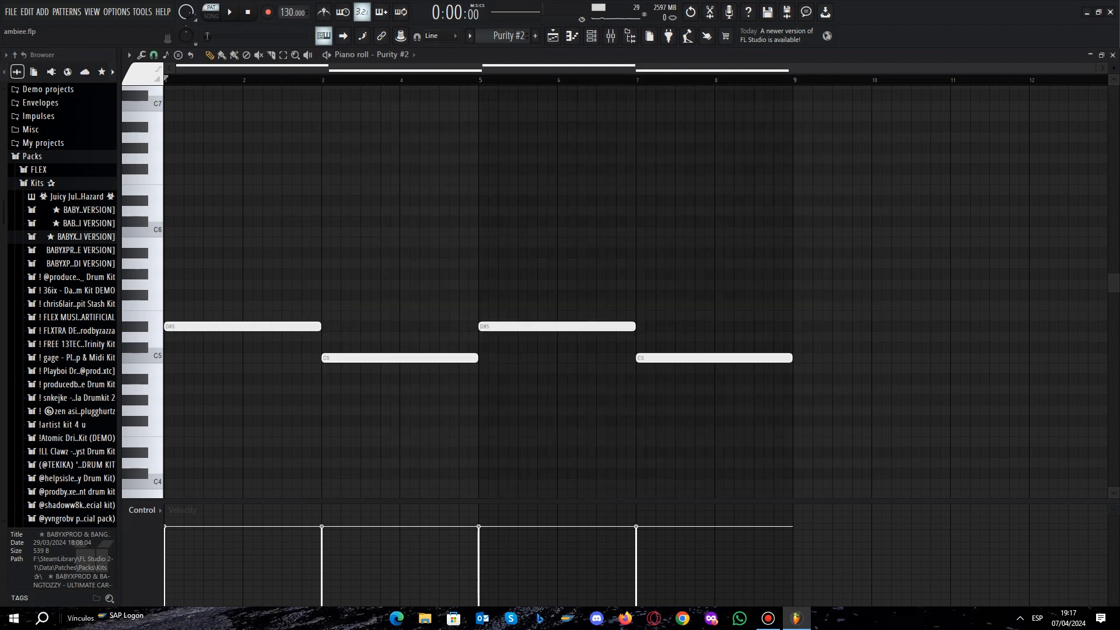
Play part of the Purity #2 pattern and examine the Portal effect on its mixer insert.
key(space)
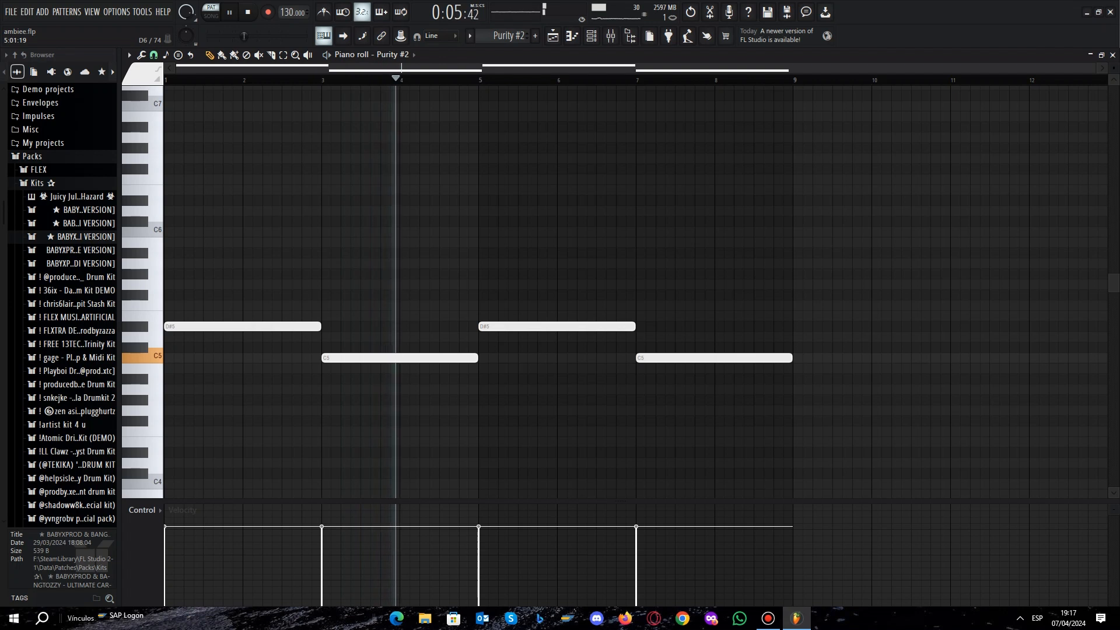
key(space)
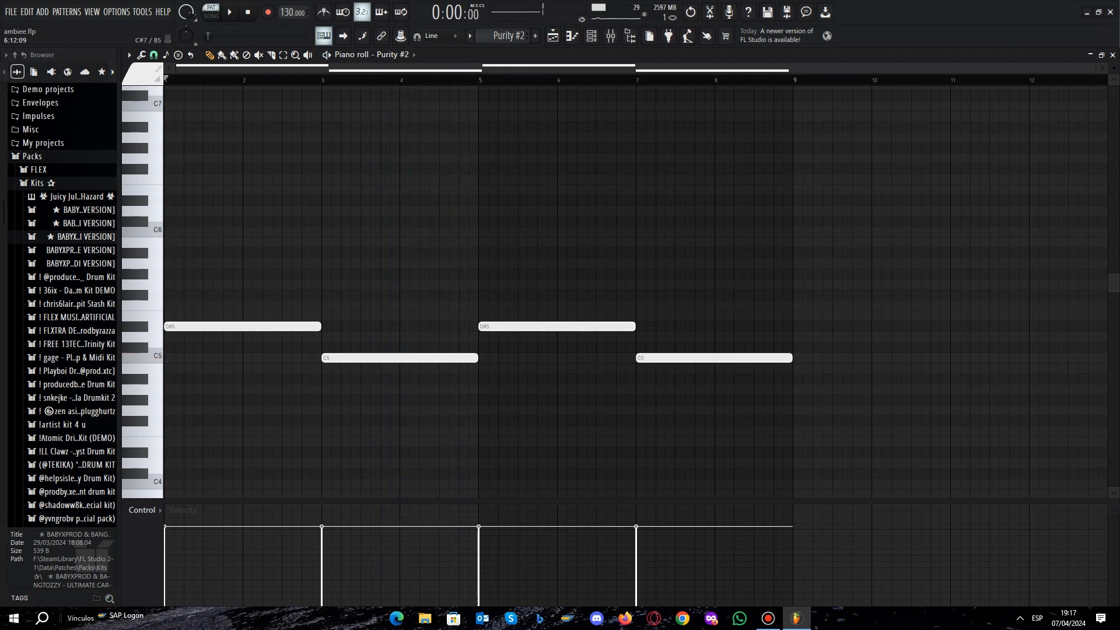
click(611, 35)
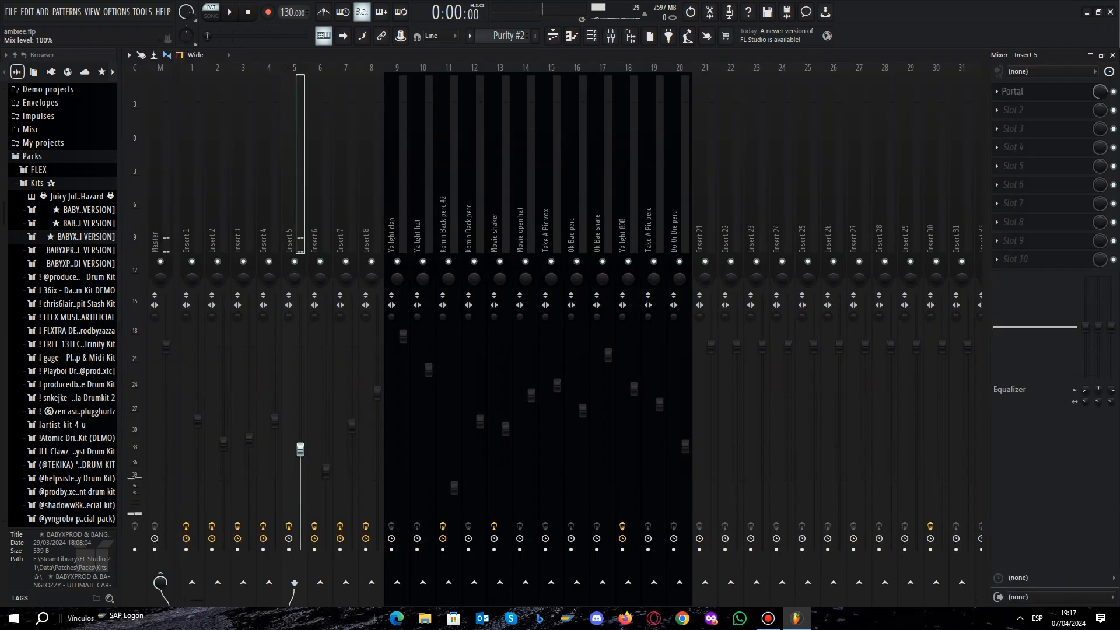
click(1018, 91)
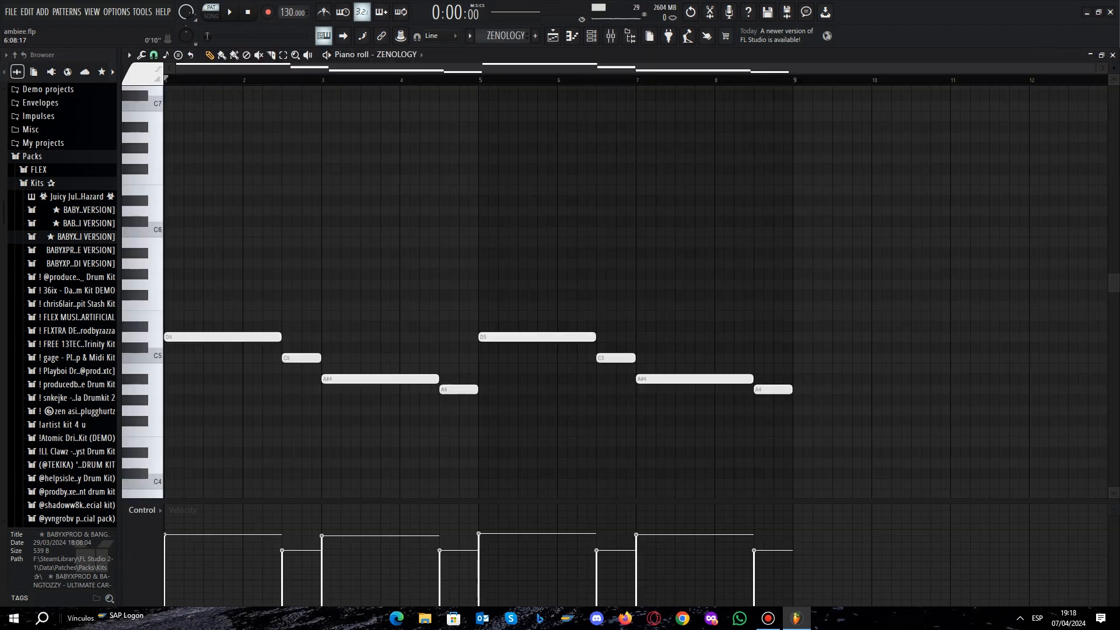
Inspect the ZENOLOGY channel's preset, closing the instrument and channel rack when done.
click(591, 35)
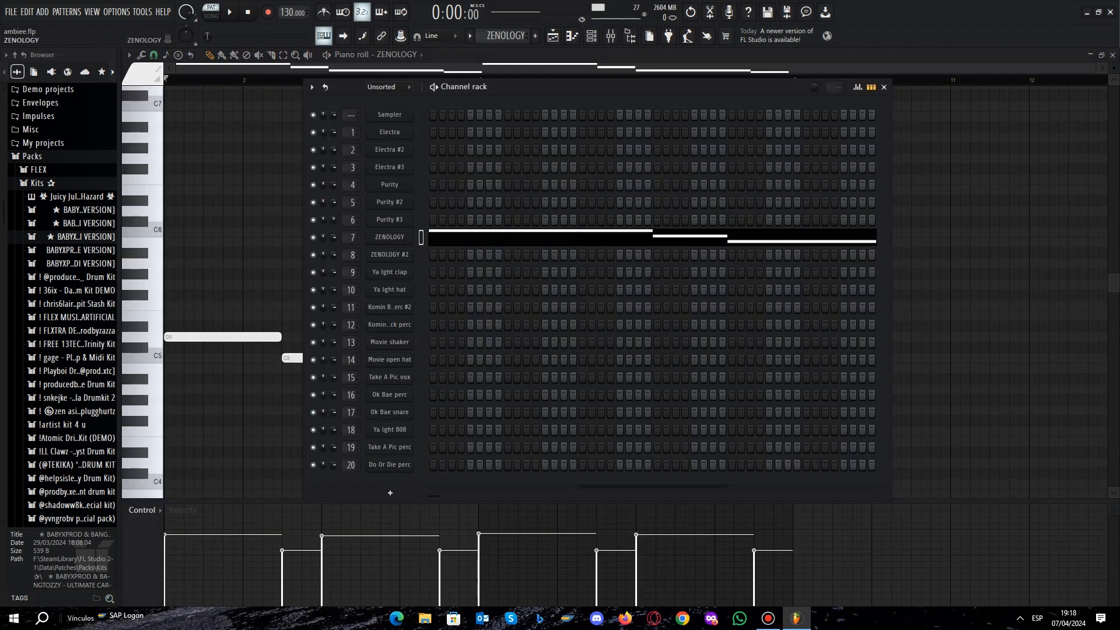
click(390, 237)
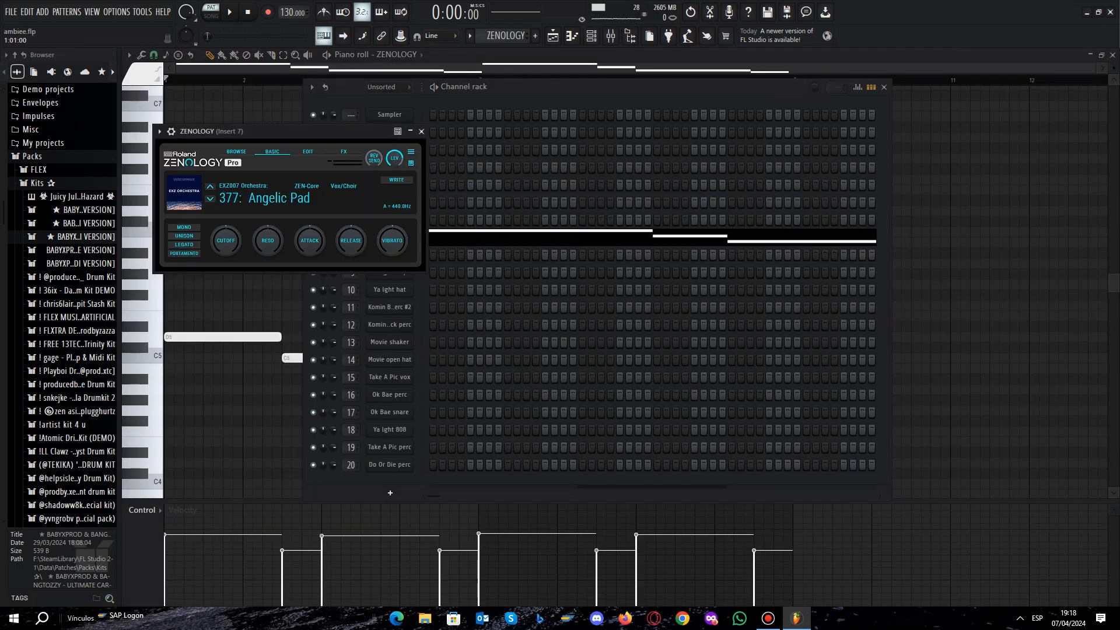
click(421, 131)
click(884, 87)
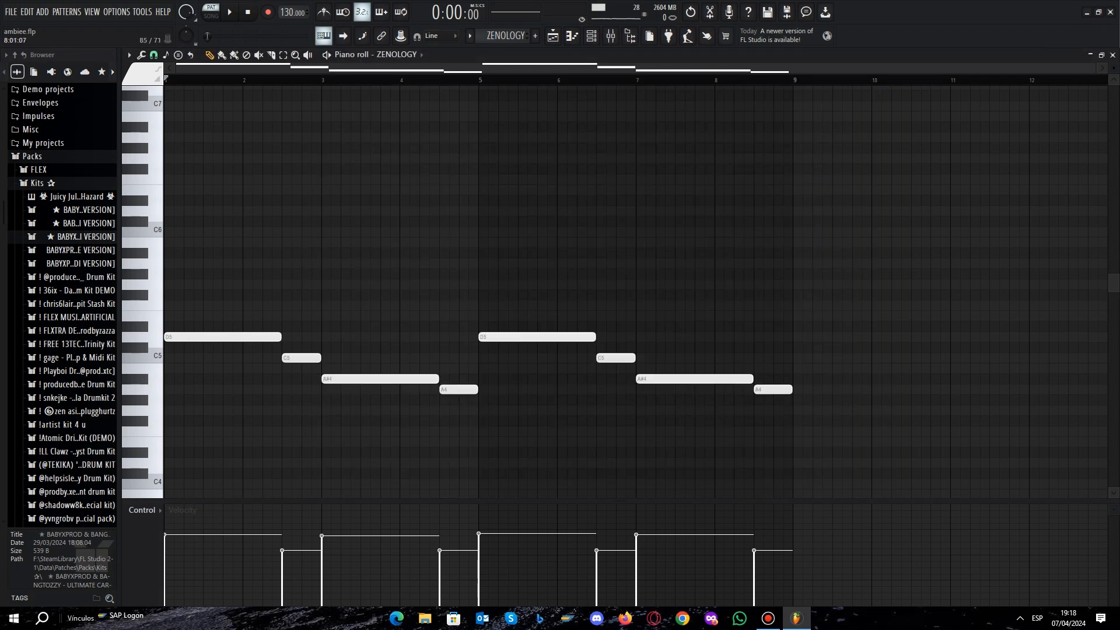
Play through the ZENOLOGY melody pattern and examine the Fruity parametric EQ 2 on its mixer insert.
key(space)
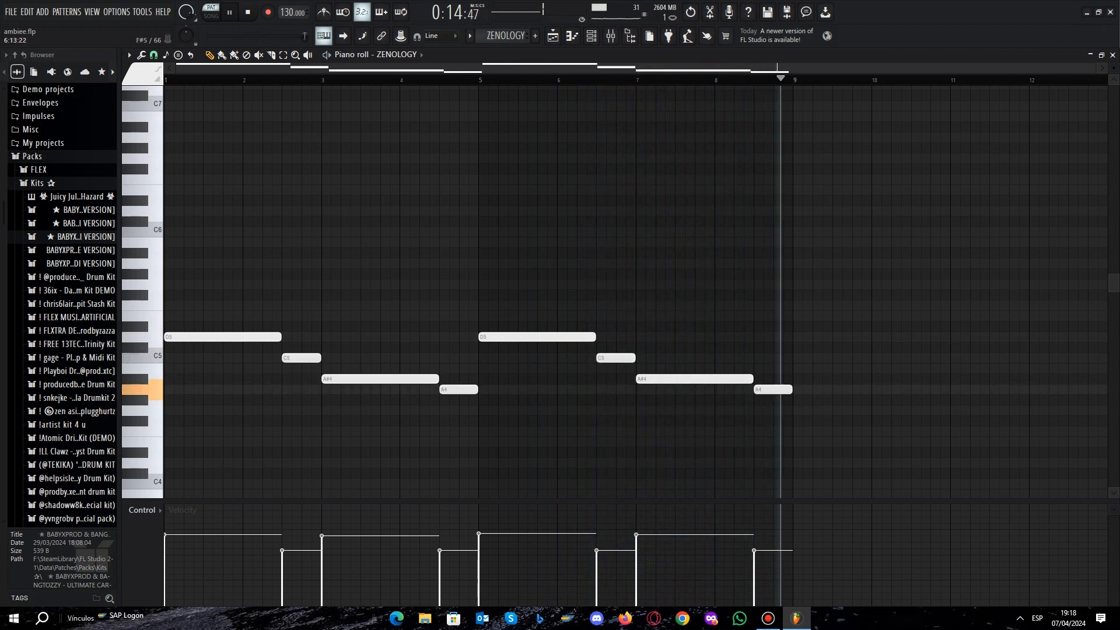
key(space)
click(610, 35)
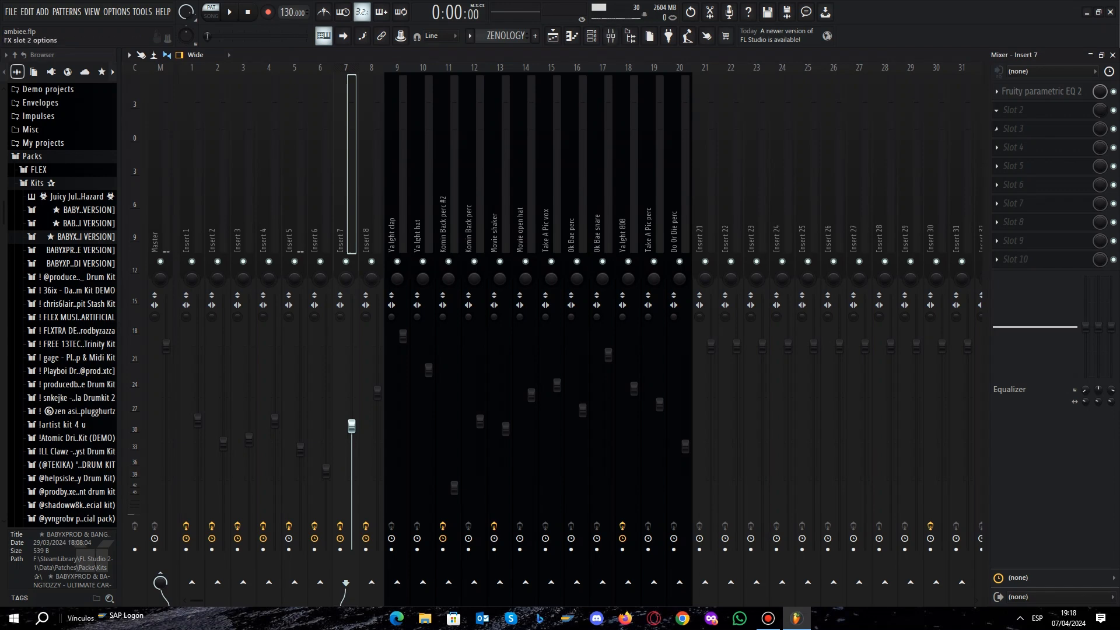
click(1041, 92)
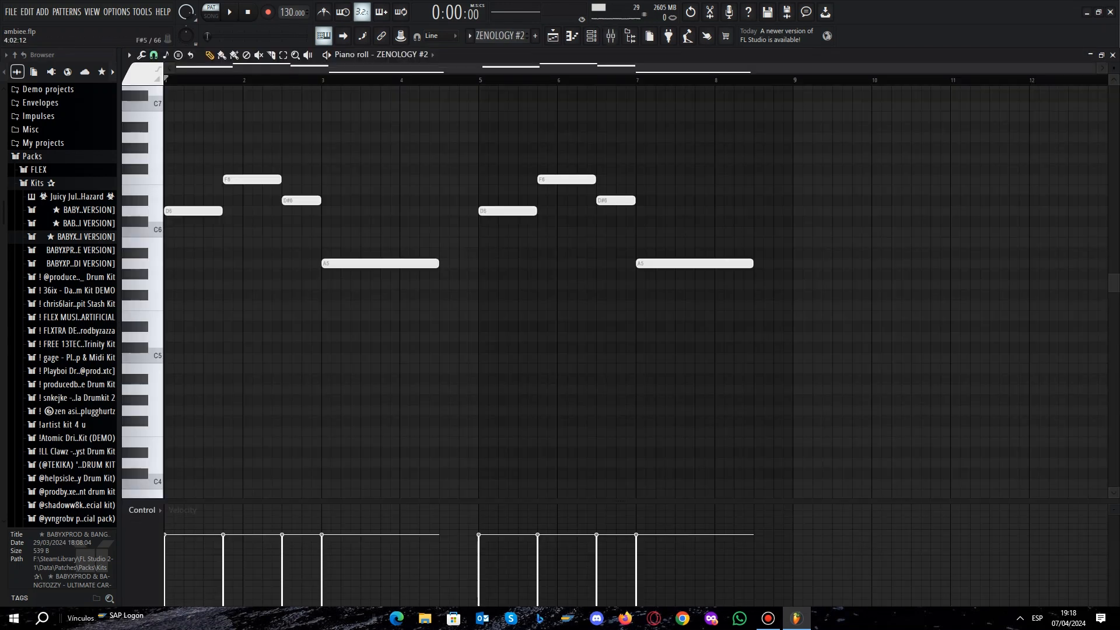
Review the ZENOLOGY #2 notes in the piano roll and open that channel's instrument to inspect its preset.
scroll(360, 284, up, 4)
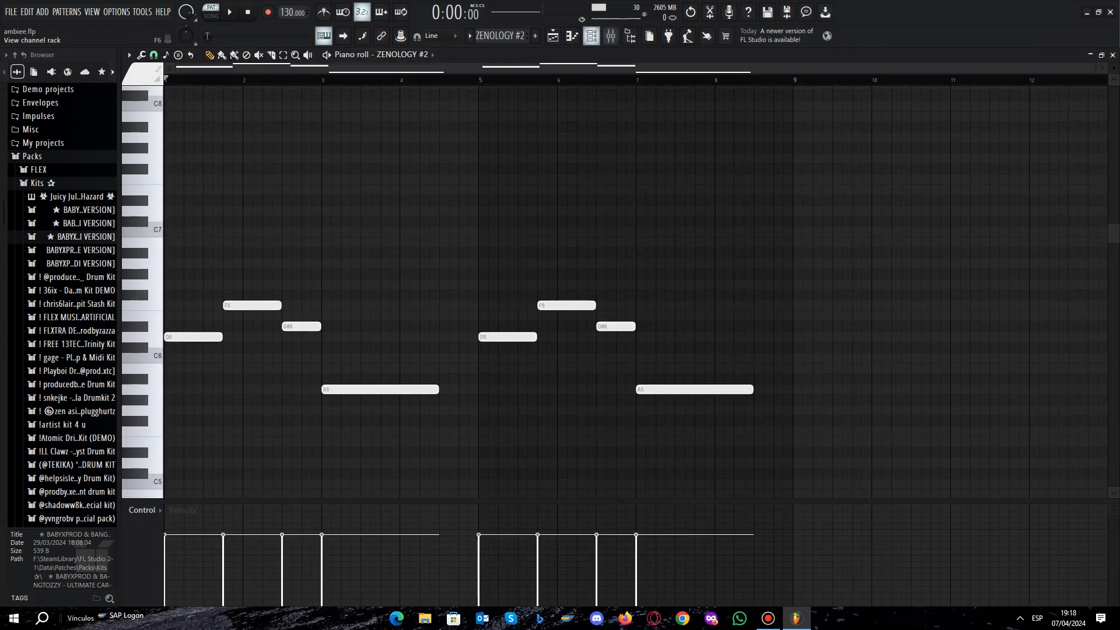
click(591, 36)
click(389, 255)
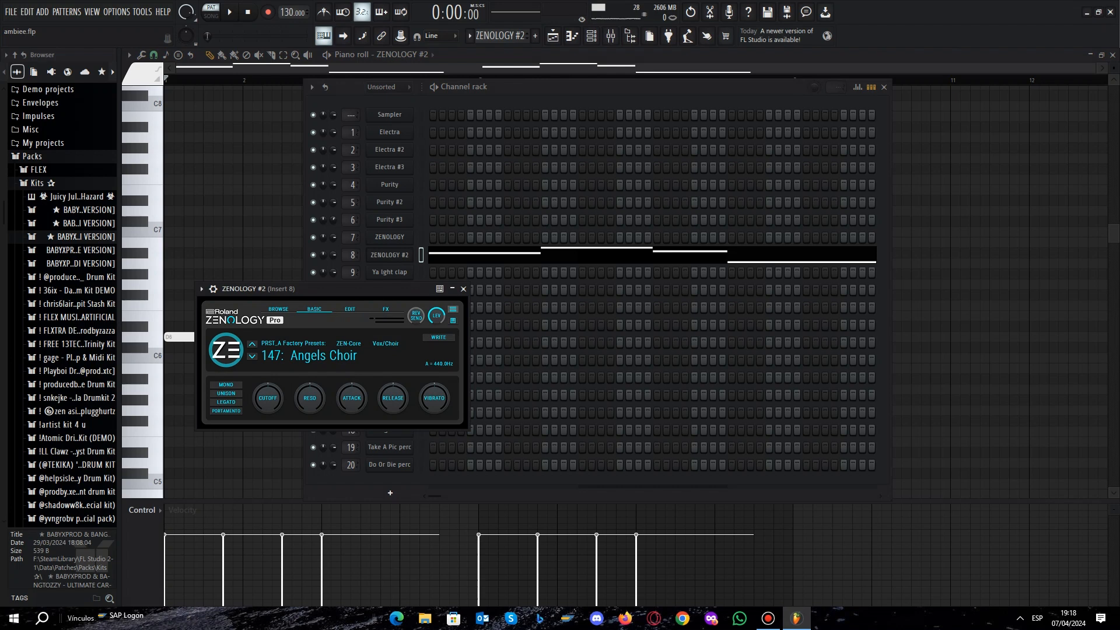
Close the ZENOLOGY #2 instrument and the channel rack, and play through the ZENOLOGY #2 pattern in the piano roll.
click(464, 289)
click(884, 87)
key(space)
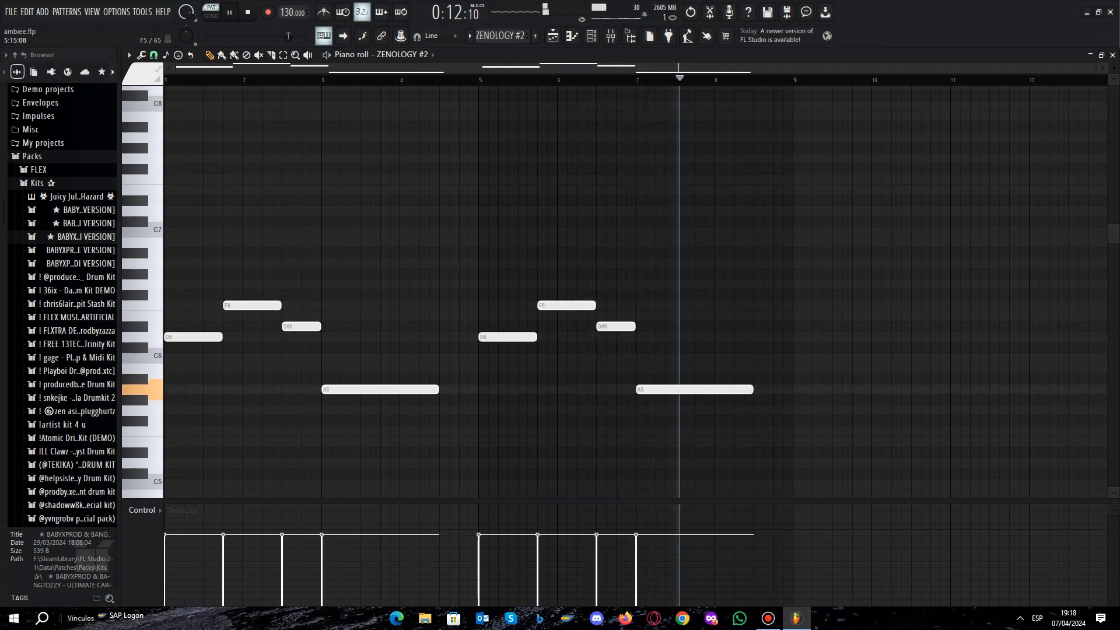
key(space)
Examine the Fruity parametric EQ 2 curve on ZENOLOGY #2's mixer insert, closing the effect and the mixer when done.
click(611, 35)
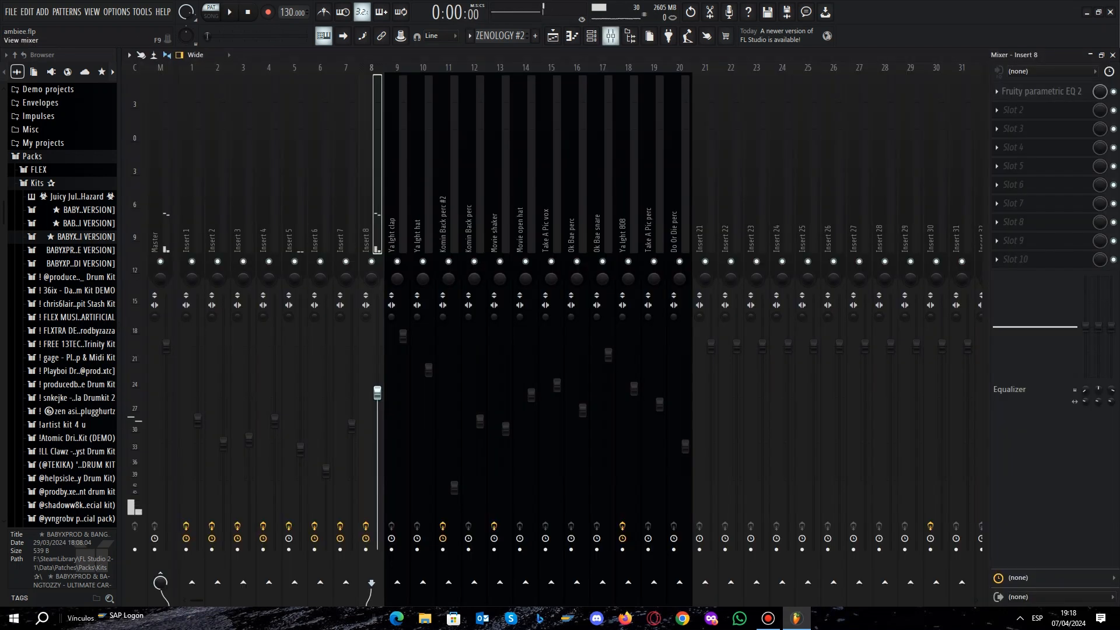
click(1042, 91)
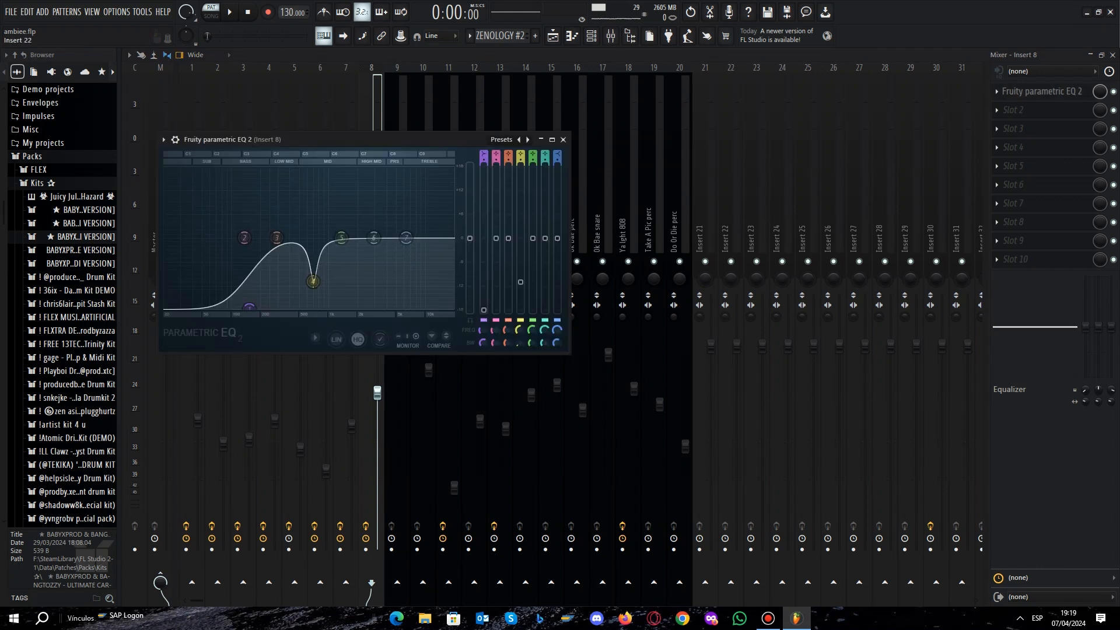
click(1042, 92)
drag(362, 156, 416, 133)
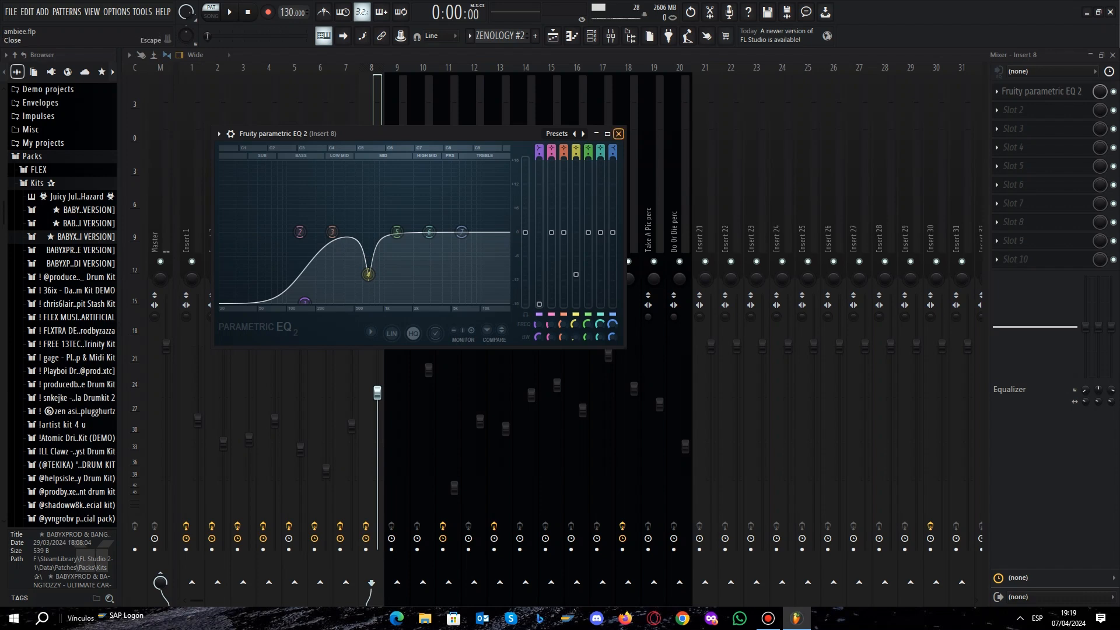
click(619, 133)
click(611, 36)
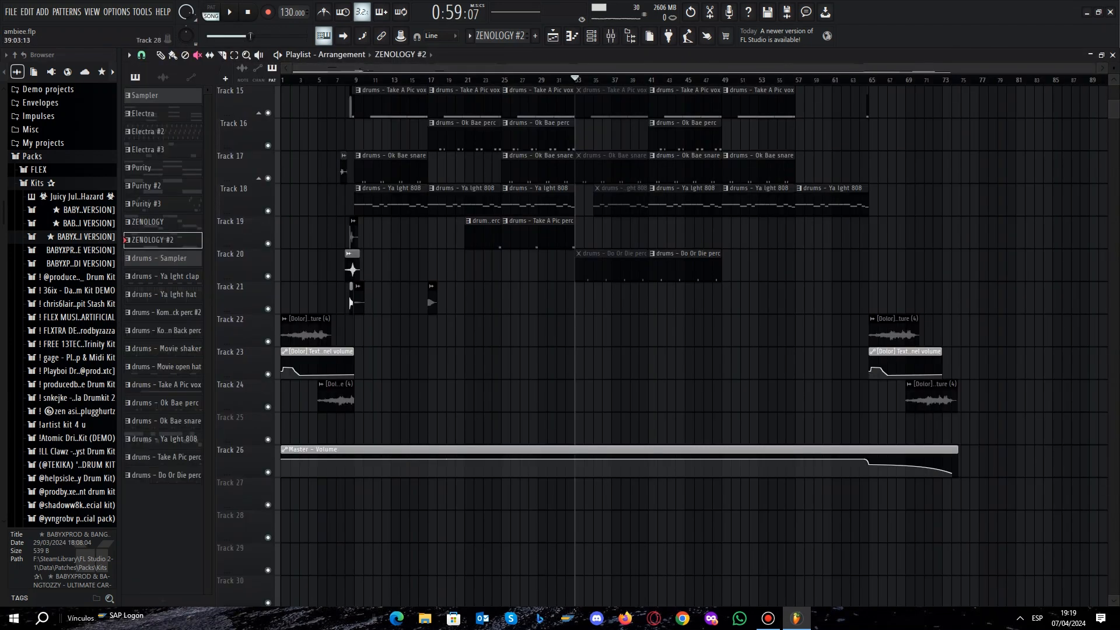
Play the arrangement from bar 33 with the drum clips in that section muted.
scroll(633, 525, up, 7)
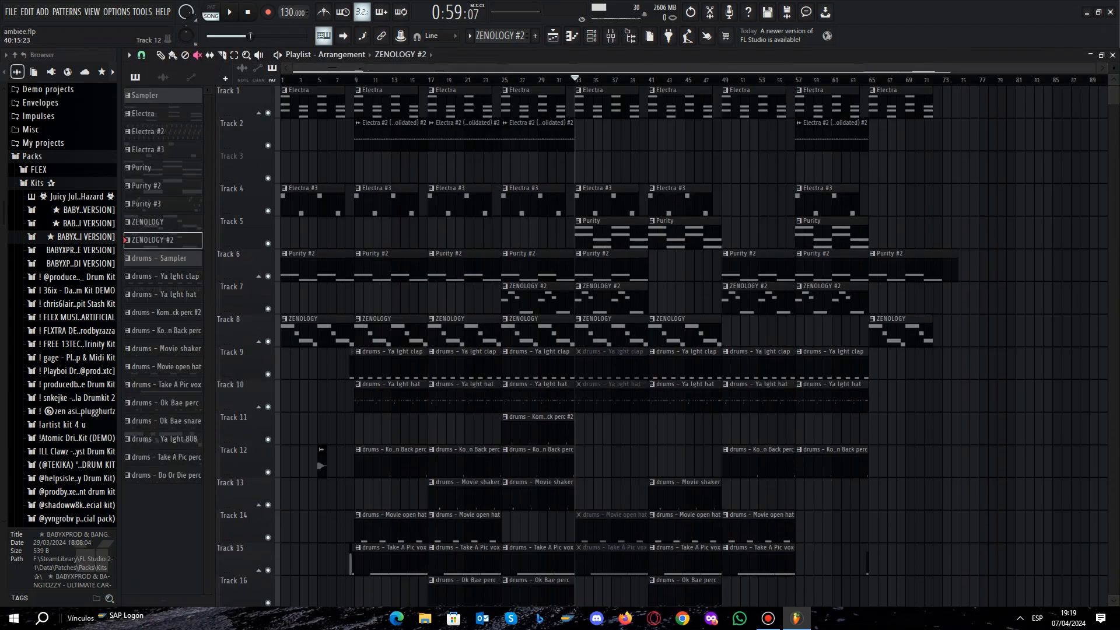
key(space)
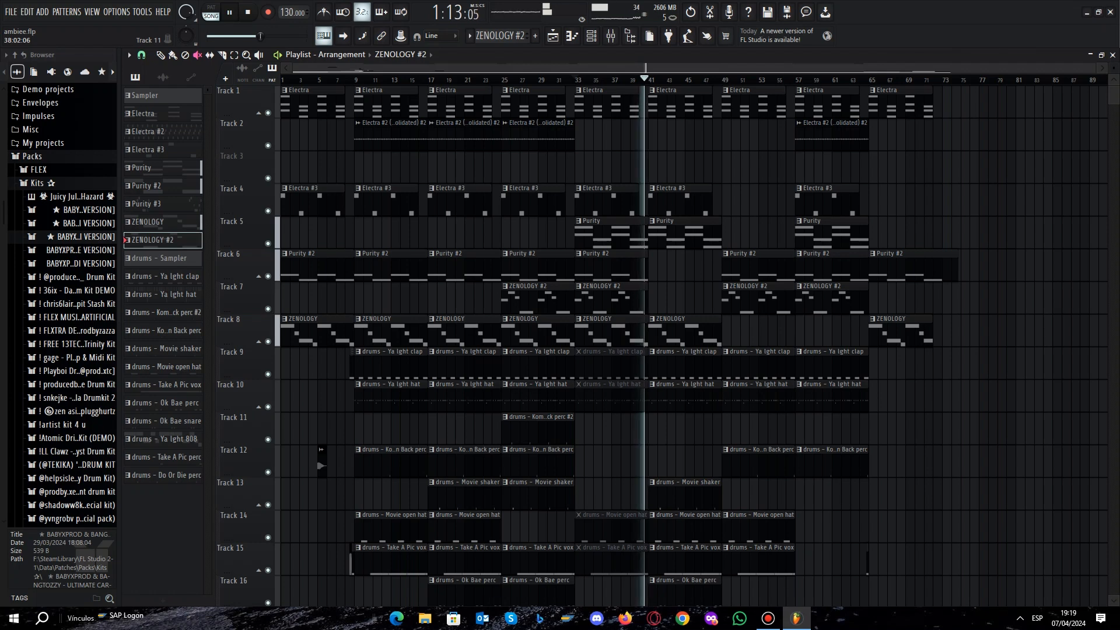
key(space)
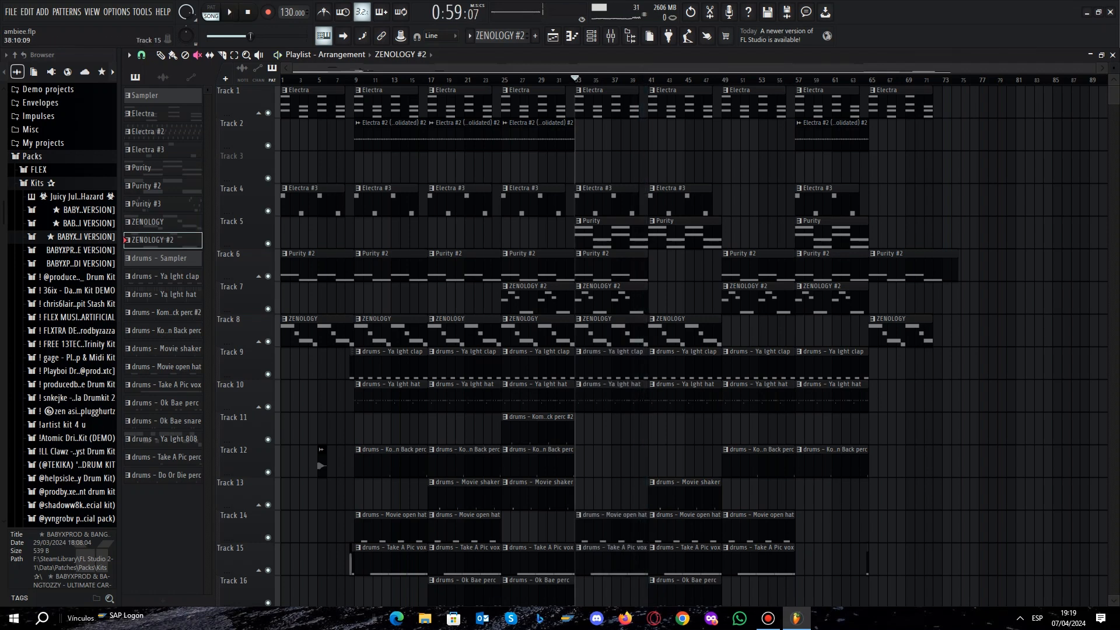
Open the Ya Ight clap pattern from the playlist and review its notes in the piano roll with playback.
scroll(691, 347, down, 3)
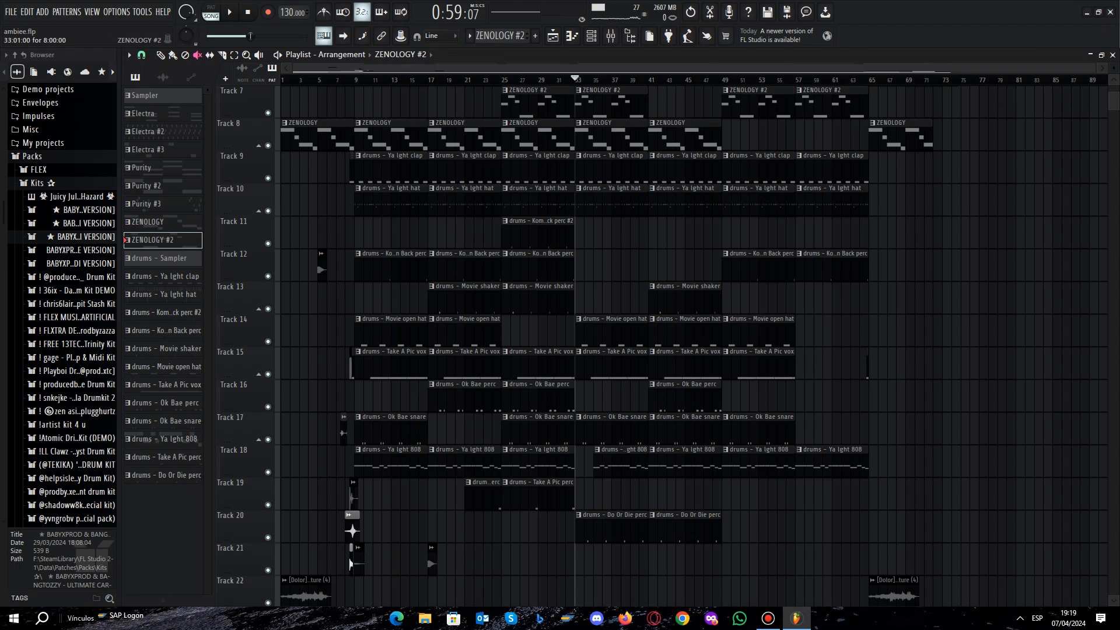
double_click(611, 168)
key(Return)
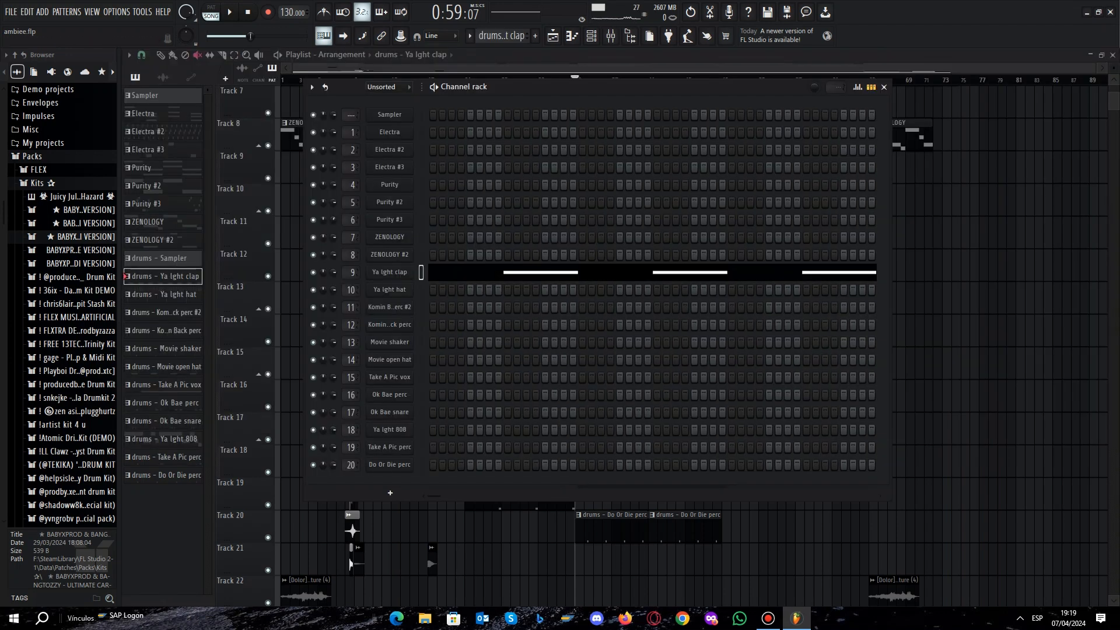
right_click(415, 270)
click(438, 271)
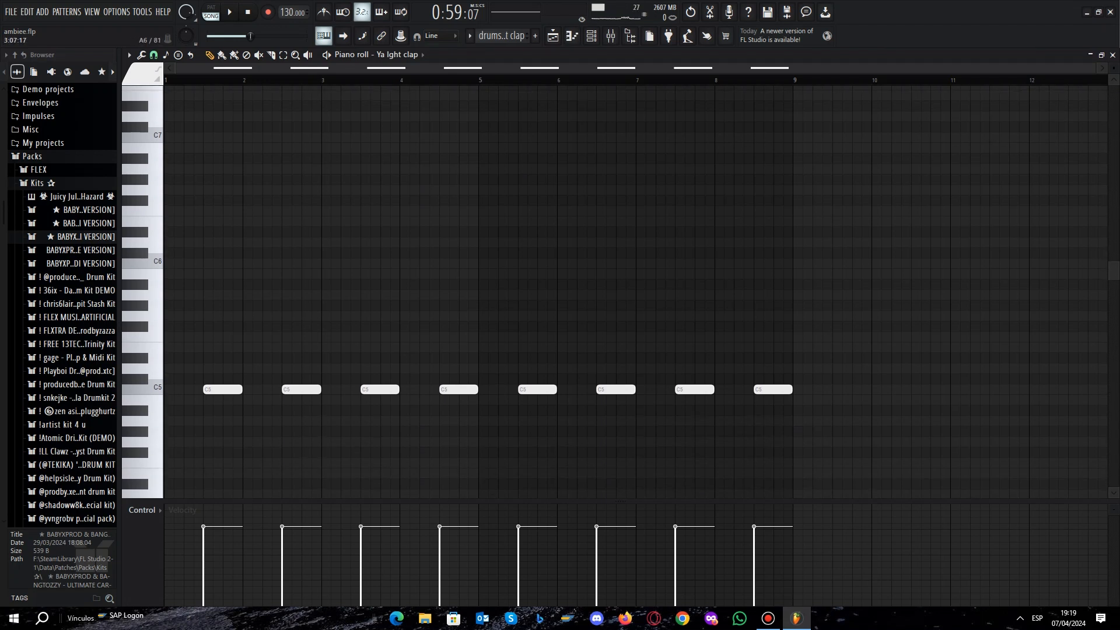
key(space)
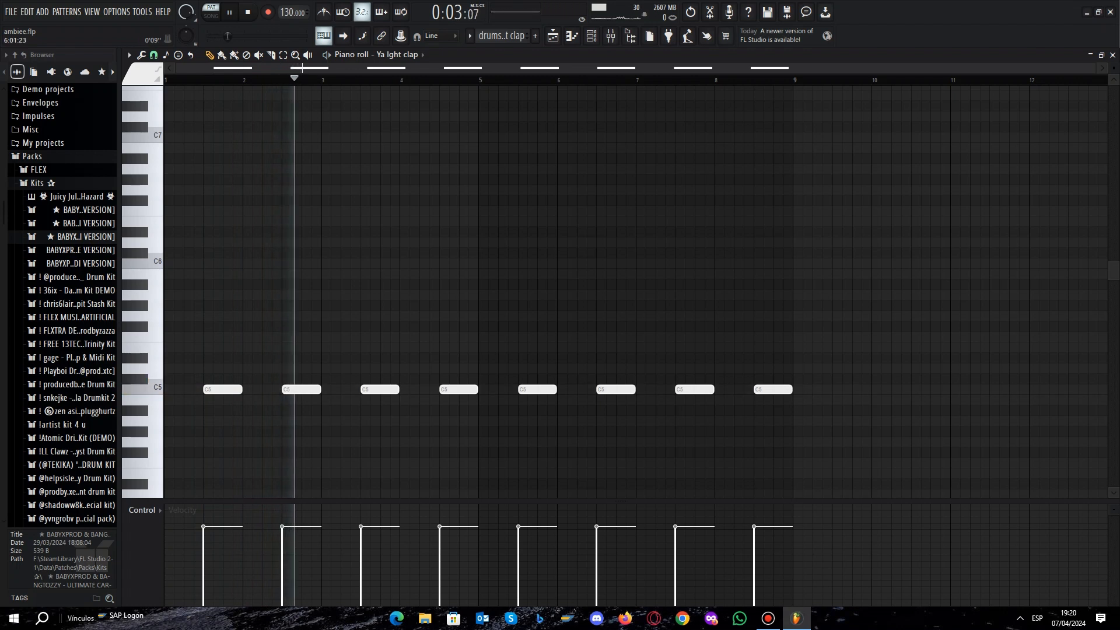
Switch to the Ya Ight hat pattern and review its notes in the piano roll.
key(F6)
scroll(502, 36, down, 1)
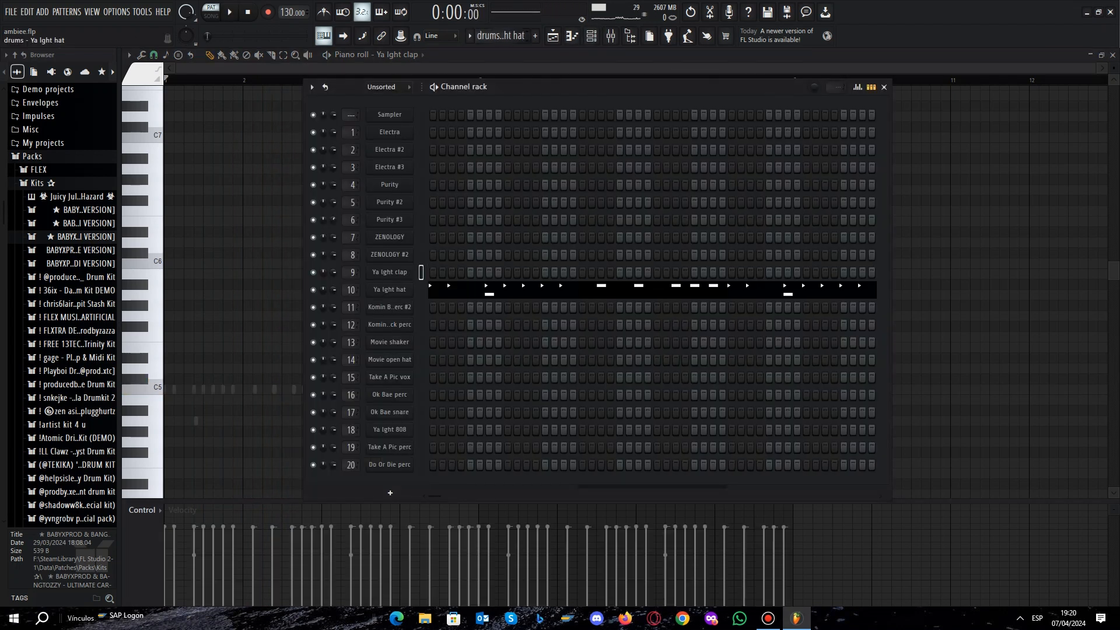
right_click(413, 284)
click(438, 288)
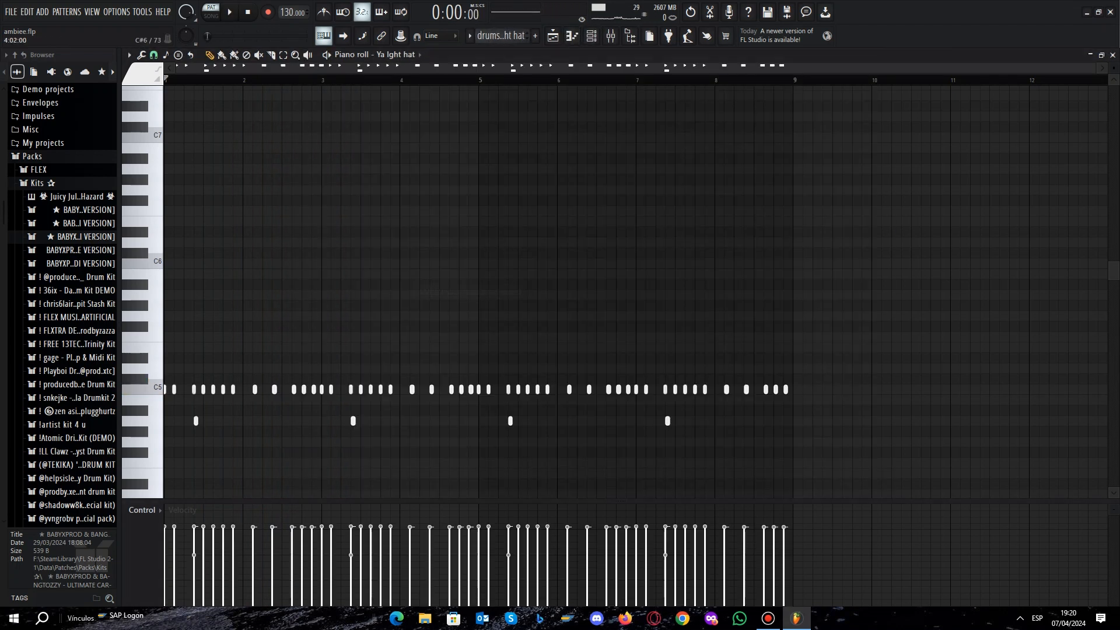
scroll(409, 257, down, 3)
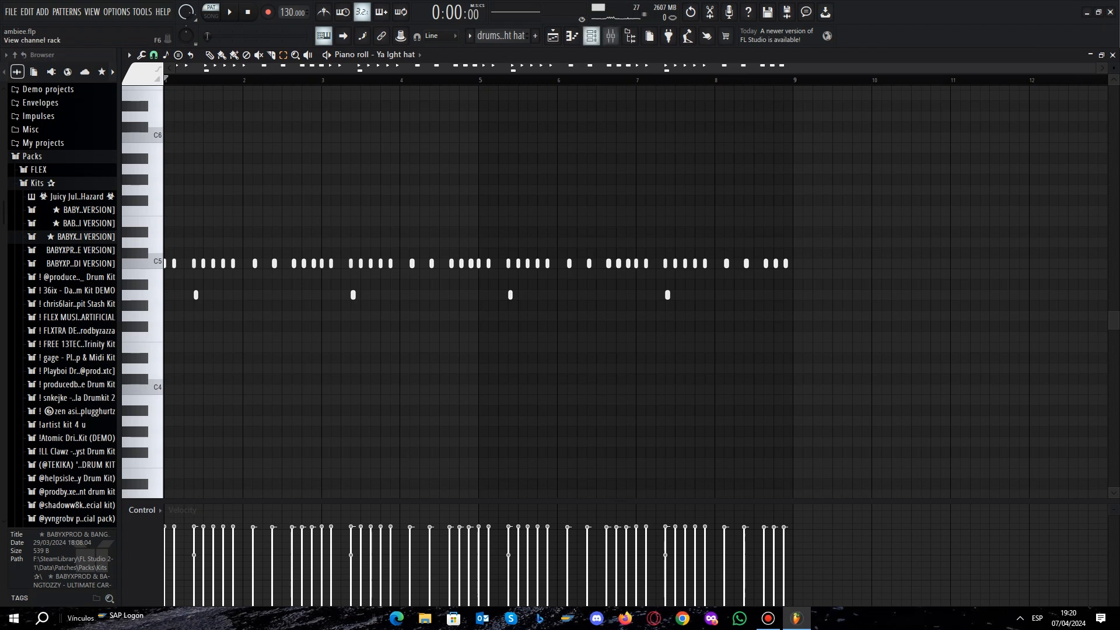
Switch to the Komin Back perc #2 pattern and review its notes in the piano roll.
click(591, 35)
scroll(502, 36, down, 1)
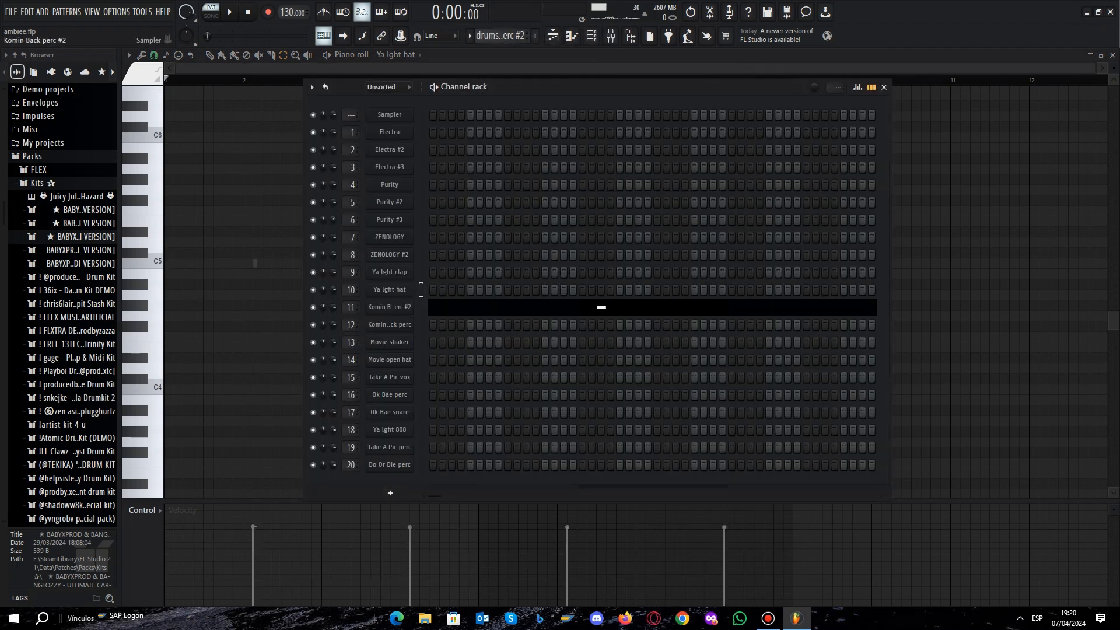
right_click(411, 302)
click(420, 306)
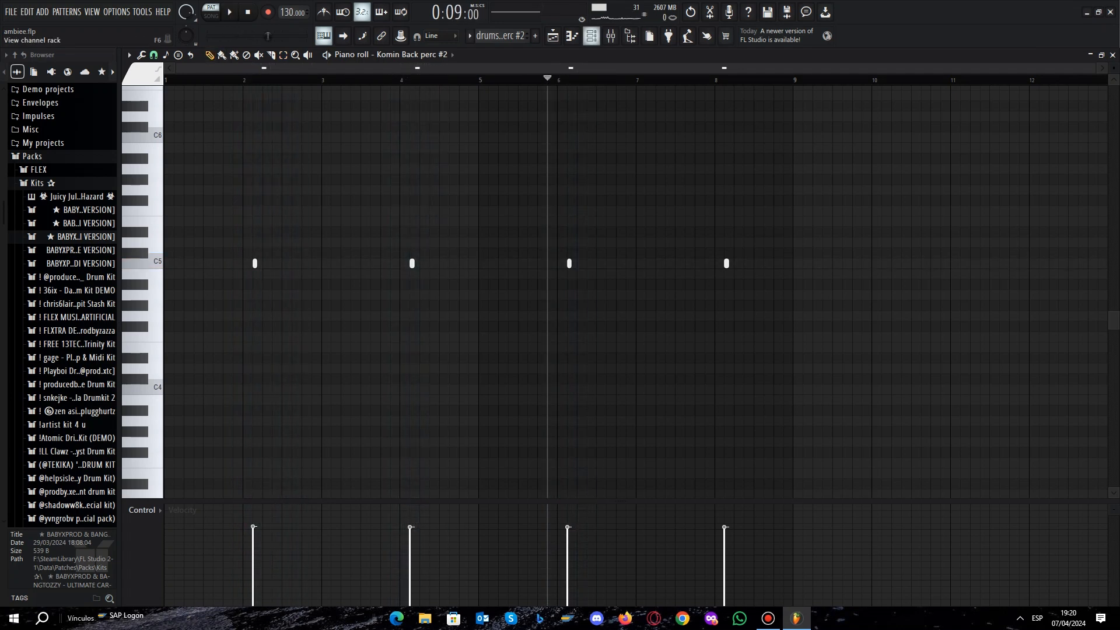
click(591, 36)
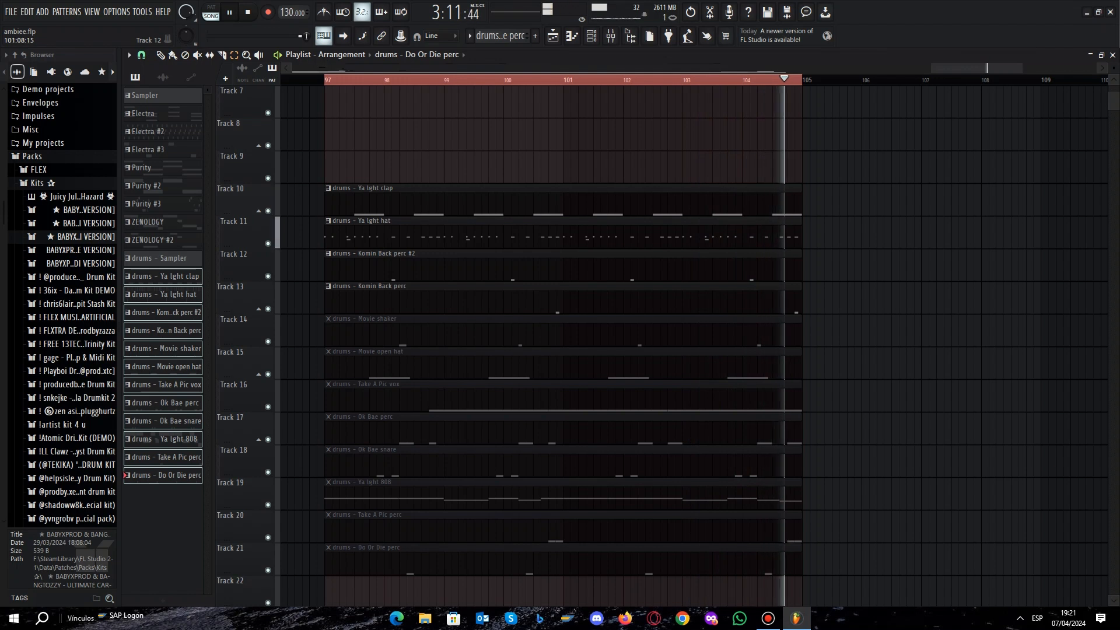
Audition the looped drum clips from bar 97, unmuting Movie shaker, Movie open hat, Take A Pic vox and Ok Bae perc in turn.
key(space)
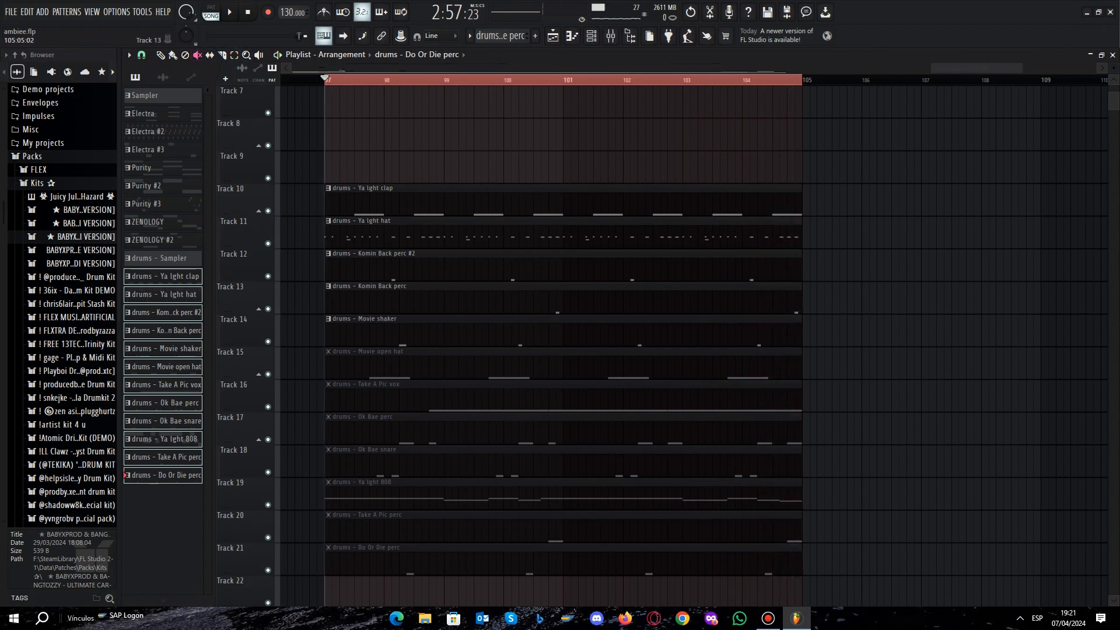
key(space)
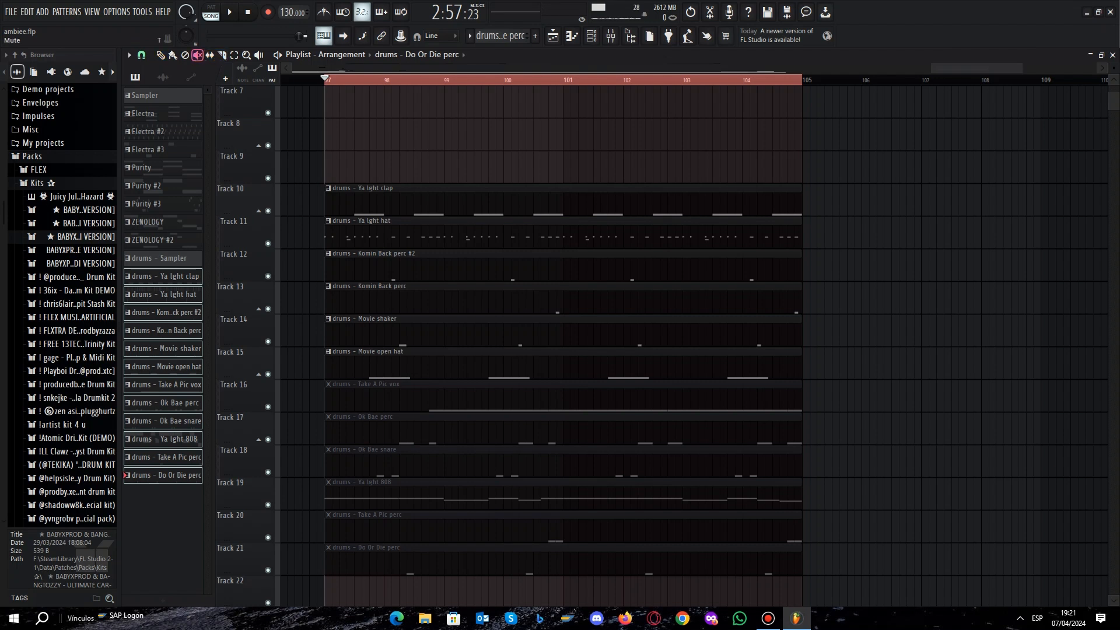
key(space)
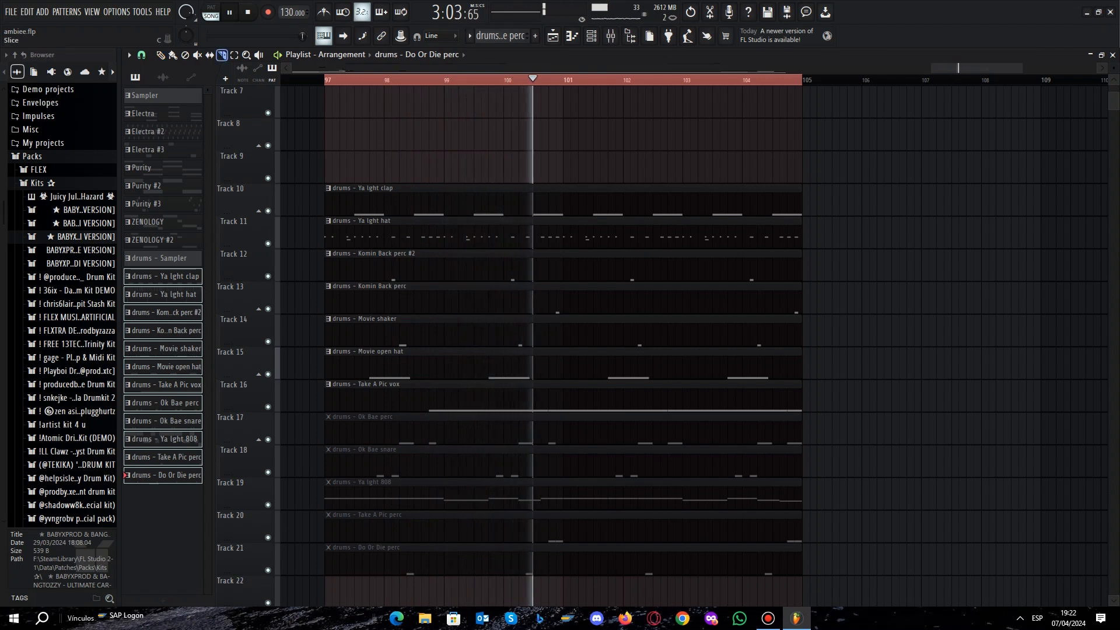
key(c)
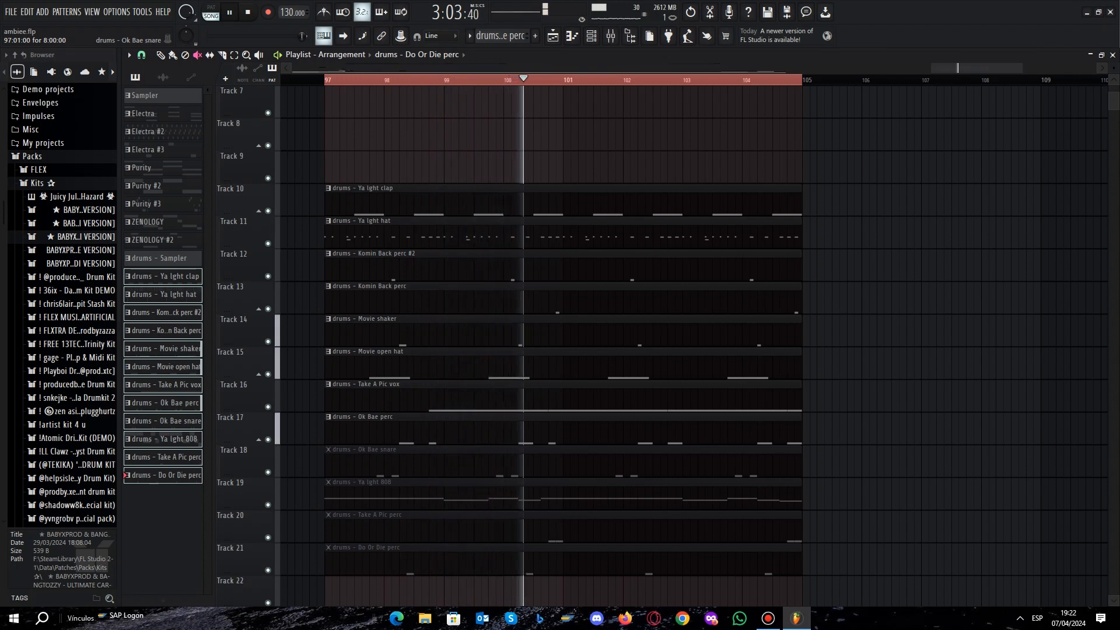
Continue layering the drum loop in playback by unmuting Ok Bae snare, Take A Pic perc and Do Or Die perc.
key(space)
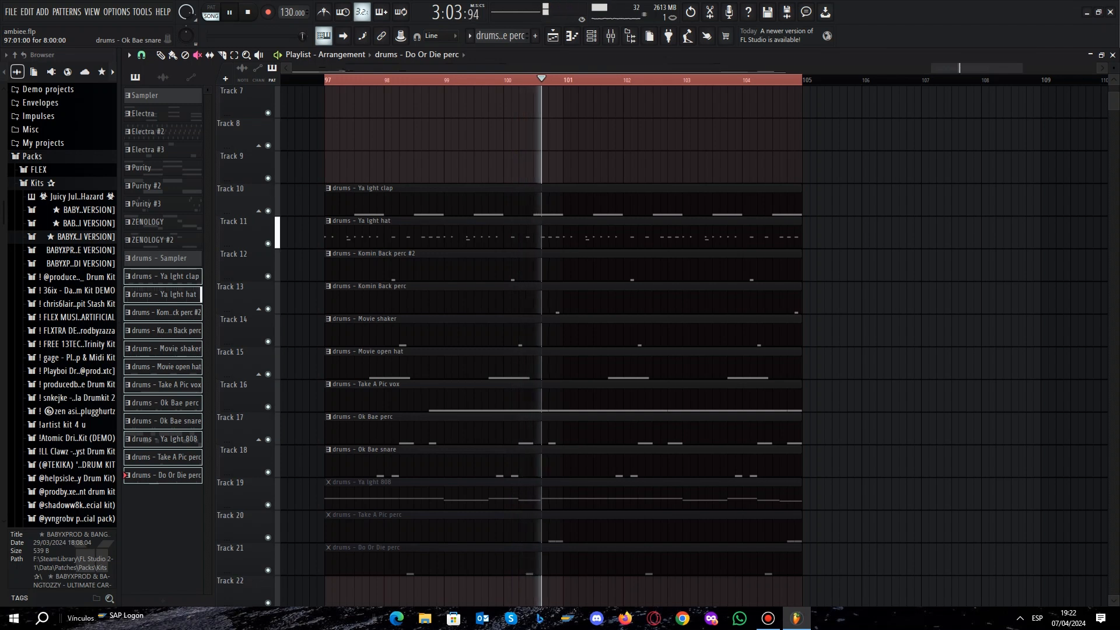
key(space)
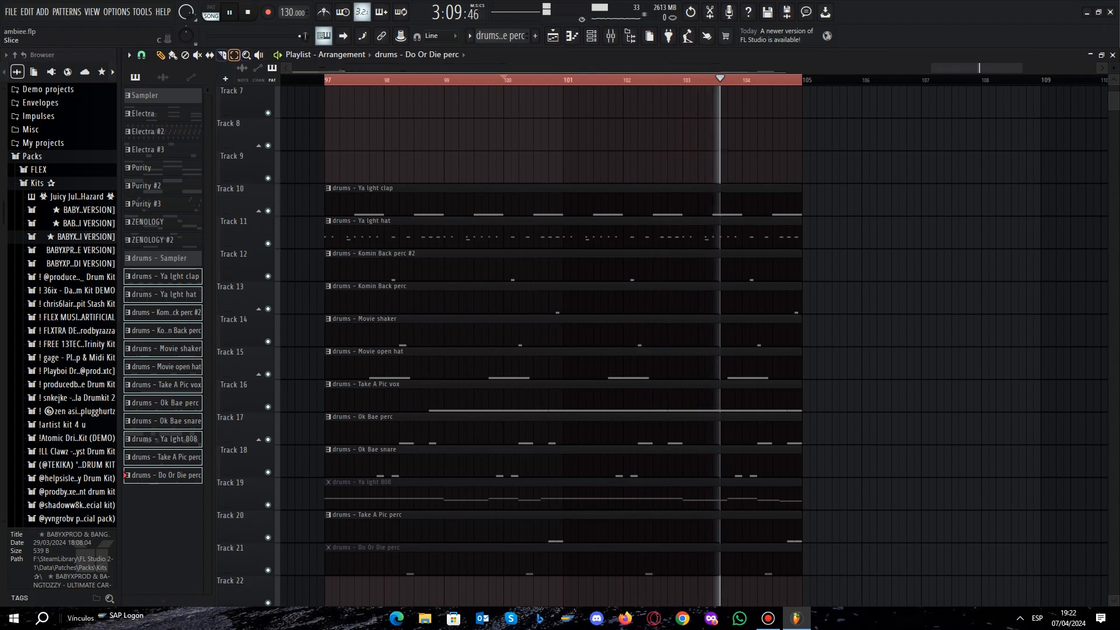
click(198, 55)
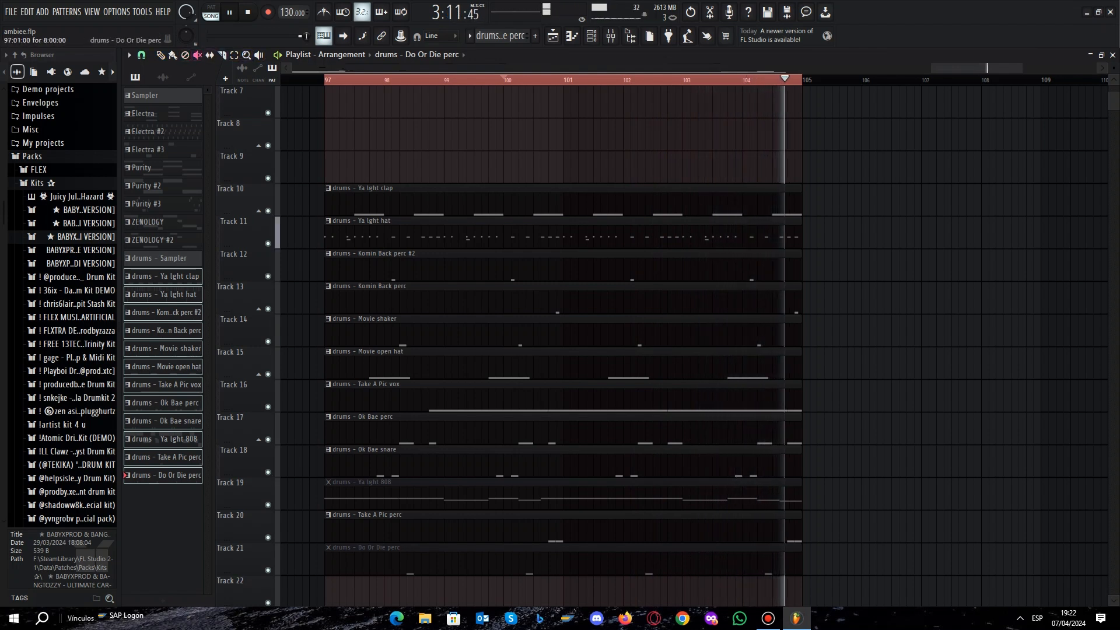
key(space)
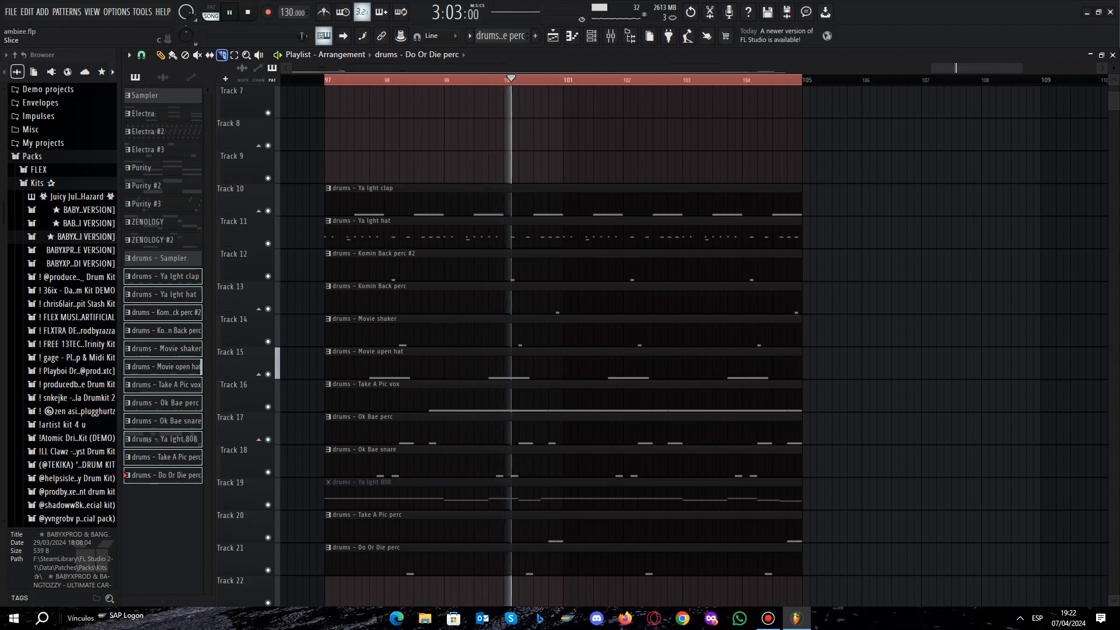
Unmute the Ya Ight 808 clip with the Mute tool and play the full drum loop from bar 97.
key(t)
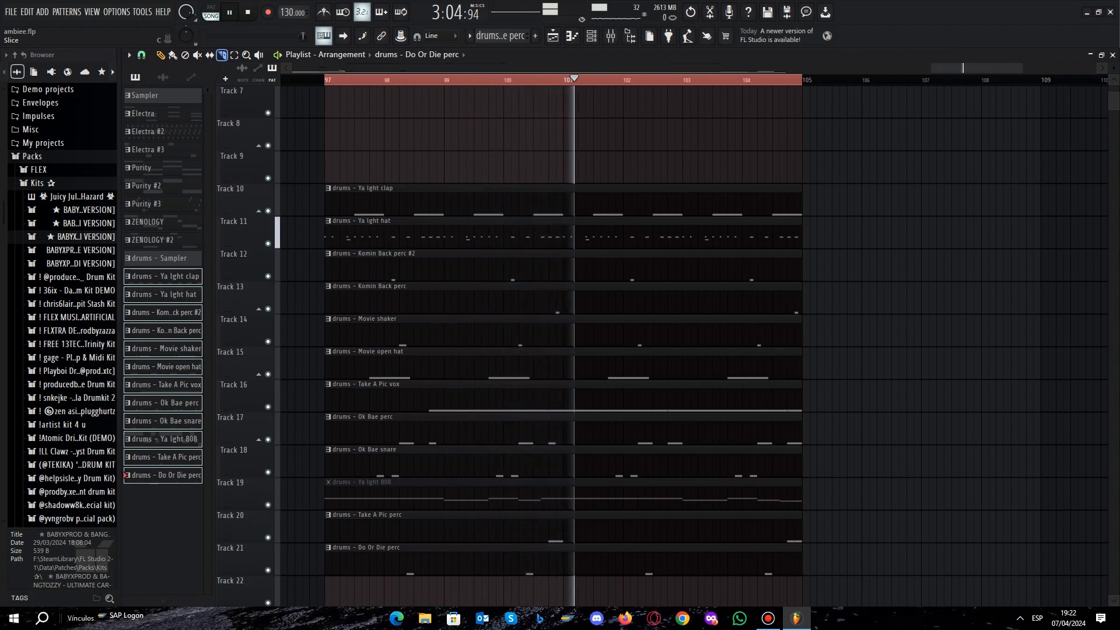
key(y)
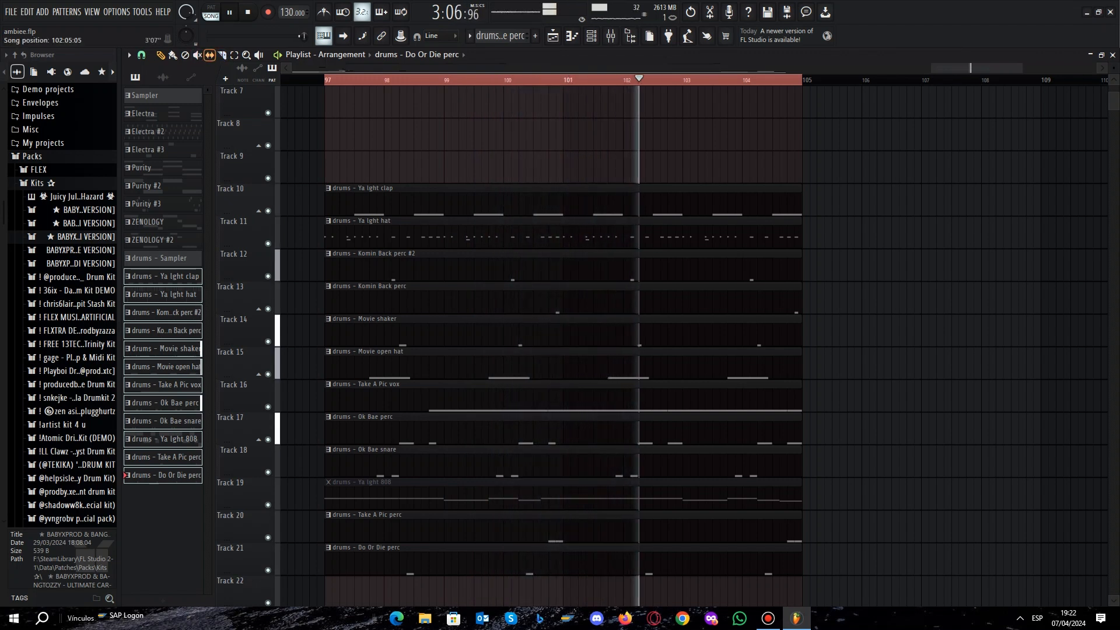
key(t)
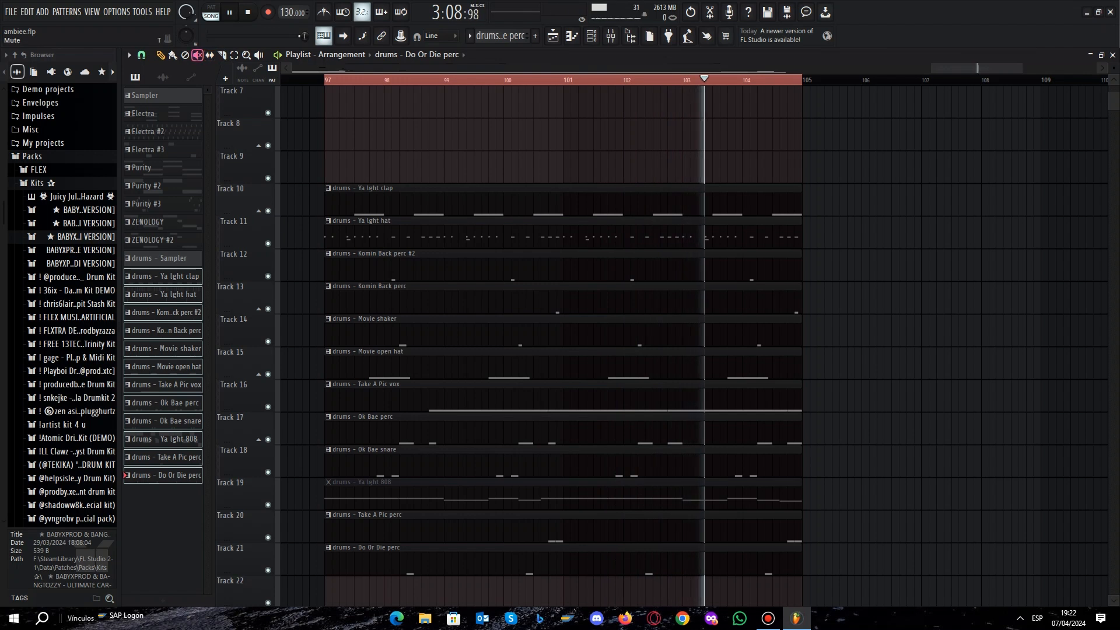
scroll(563, 216, down, 3)
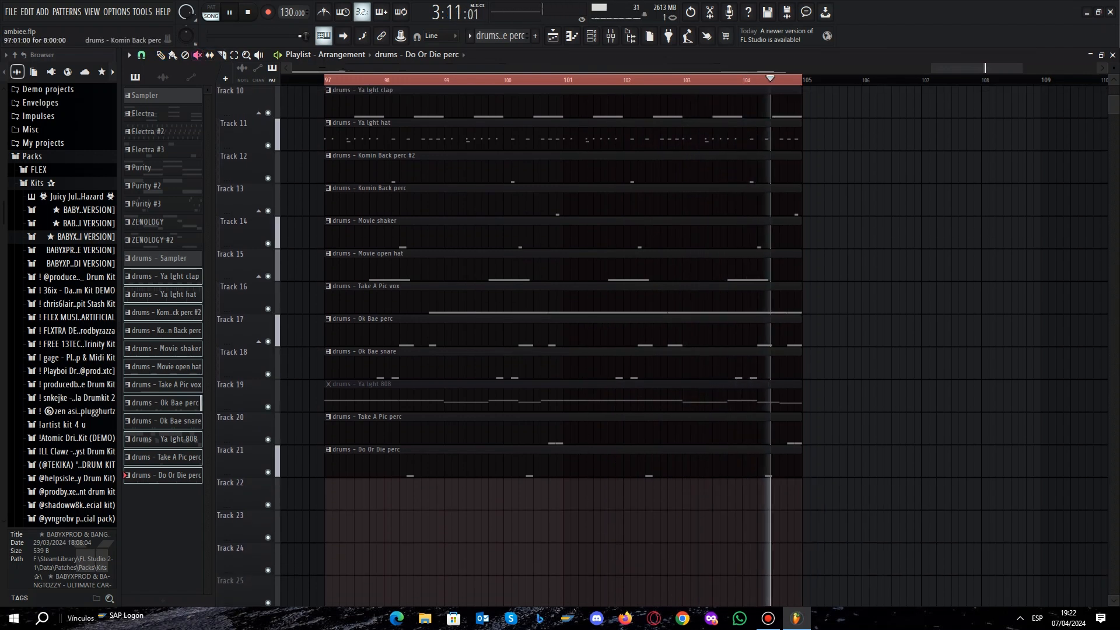
key(space)
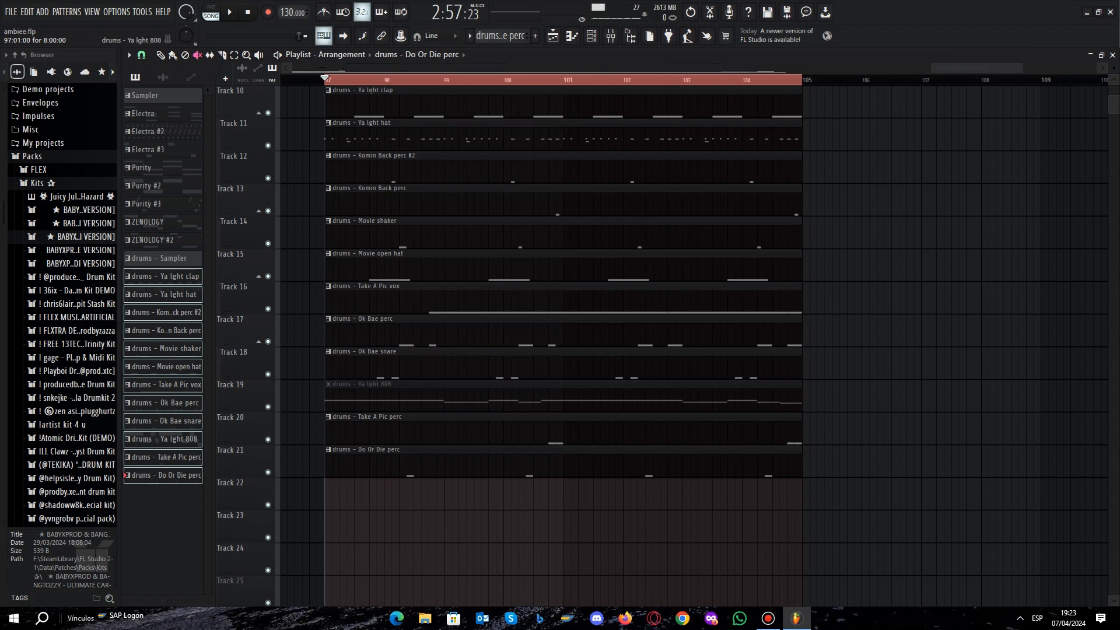
key(space)
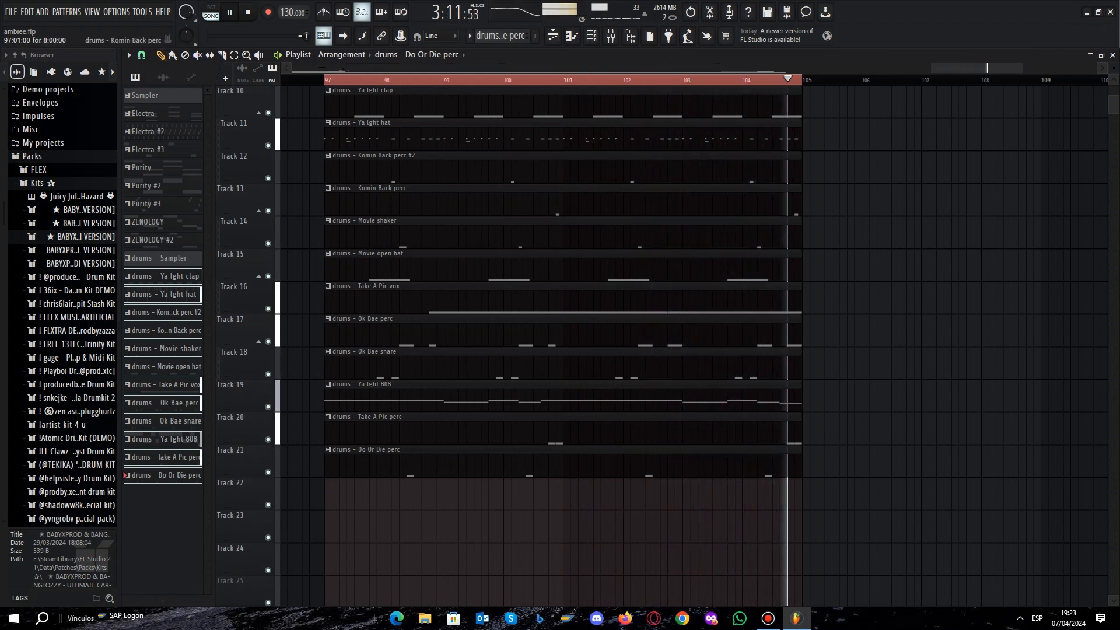
key(space)
Examine the Fruity parametric EQ 2 on the Ya Ight 808 mixer insert and return to the playlist arrangement.
key(F9)
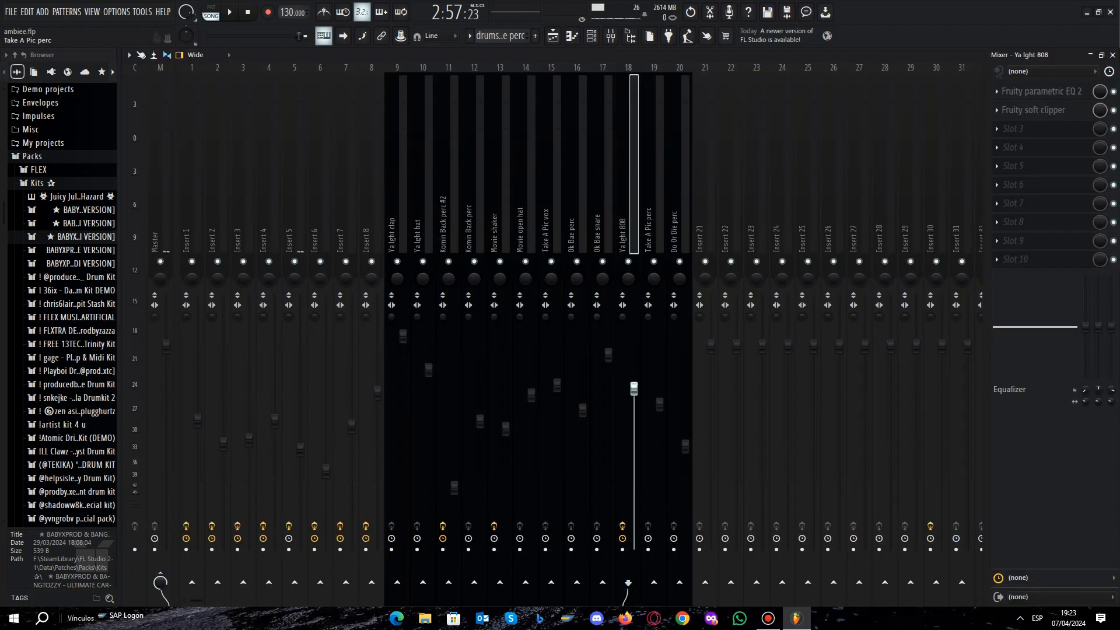
click(1043, 92)
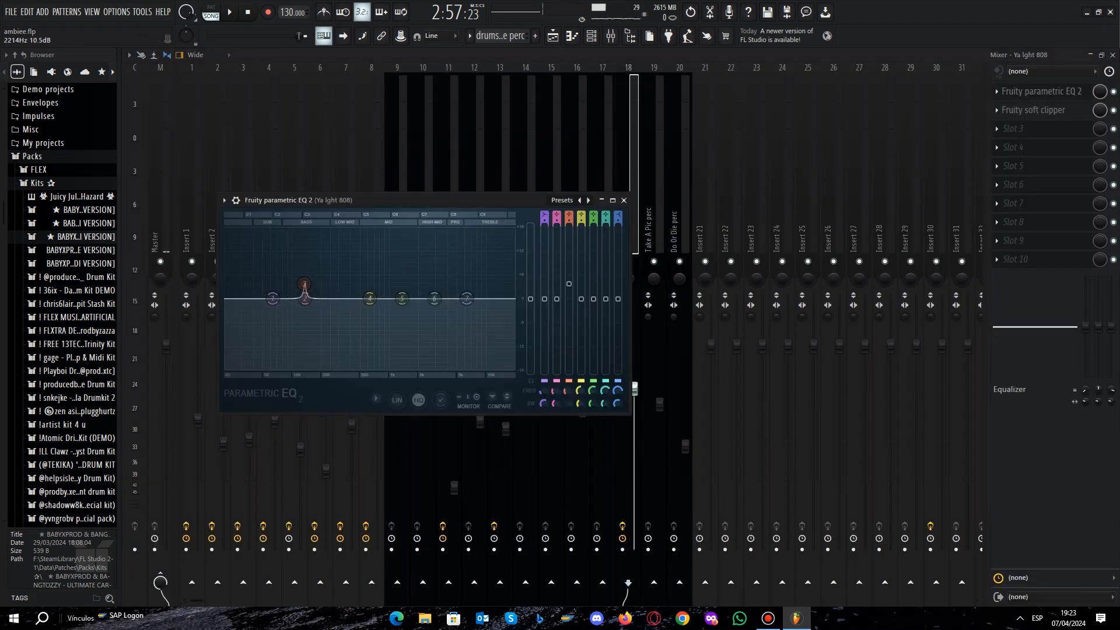
click(623, 200)
key(F9)
scroll(318, 280, down, 4)
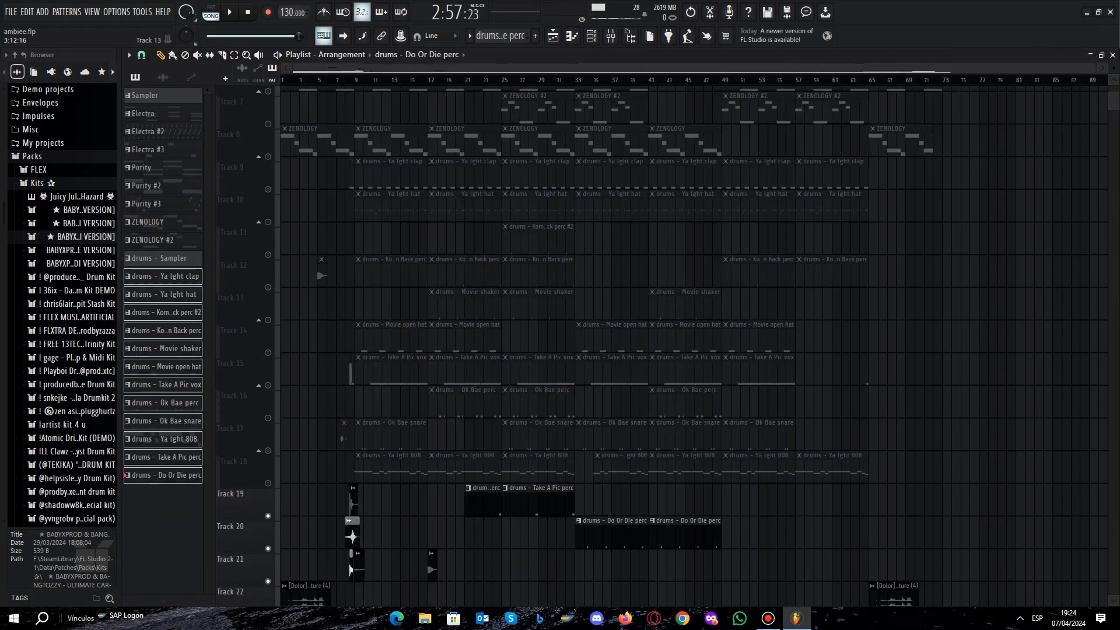
Audition the effect samples, Dolor texture clips and volume automations on Tracks 19 to 26 from the start of the song.
scroll(307, 330, down, 5)
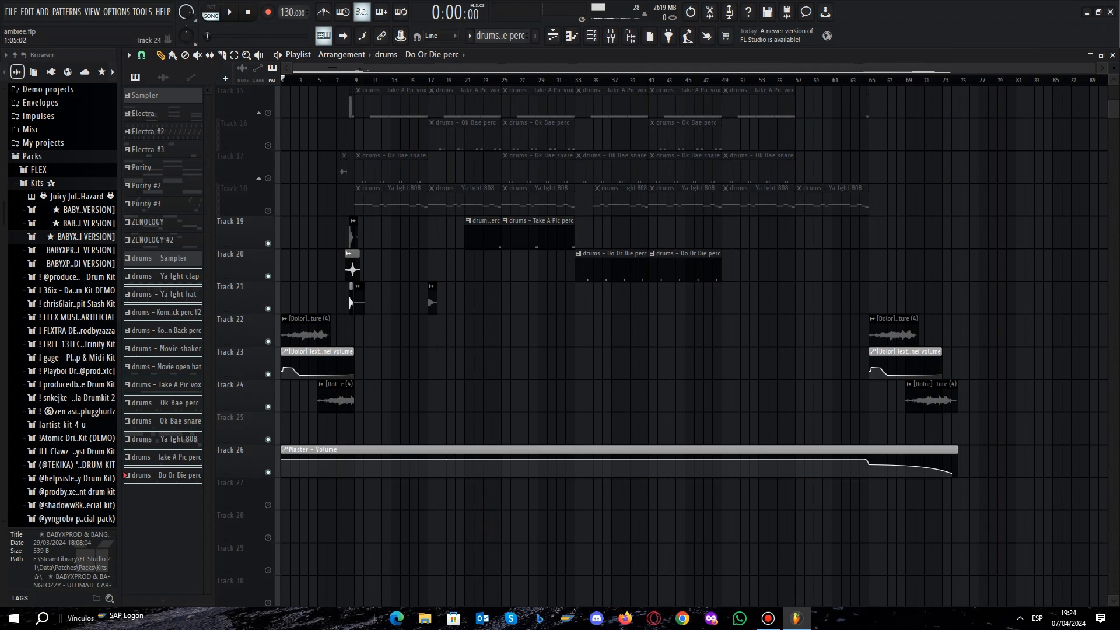
scroll(292, 398, up, 3)
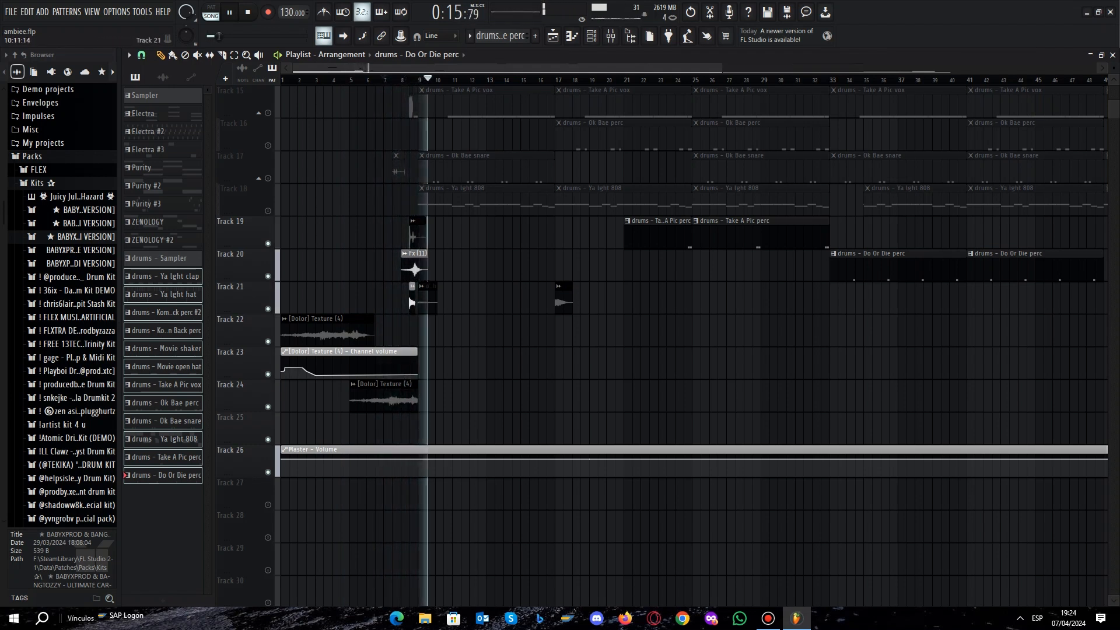
key(space)
Solo Track 19 and release the solo to re-enable every playlist track, including the muted melody and drum tracks.
right_click(268, 244)
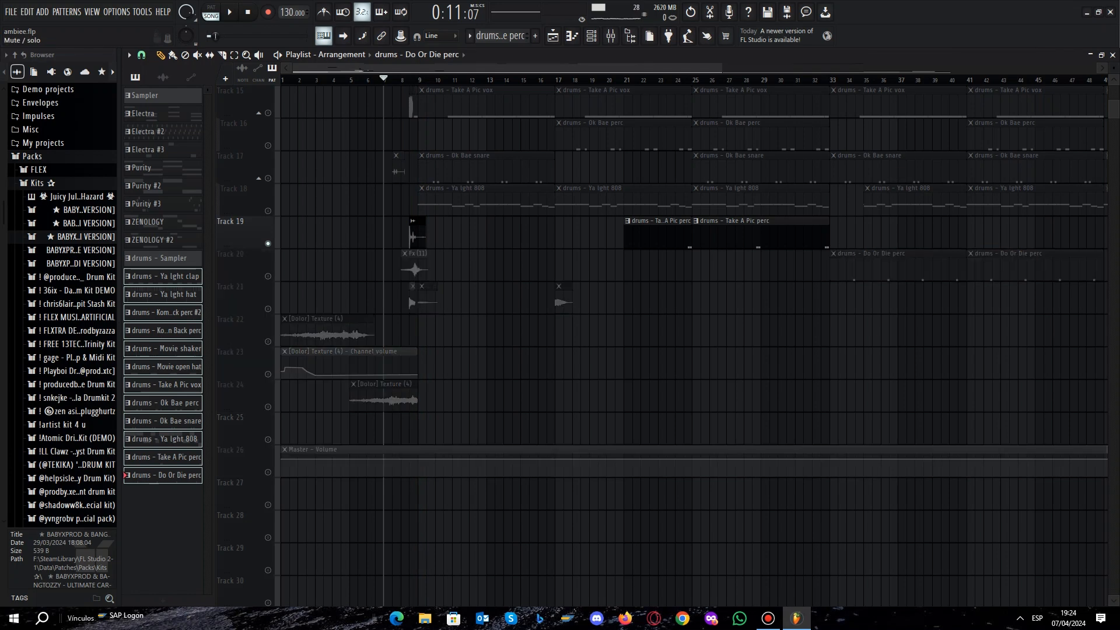
right_click(268, 243)
scroll(376, 363, down, 5)
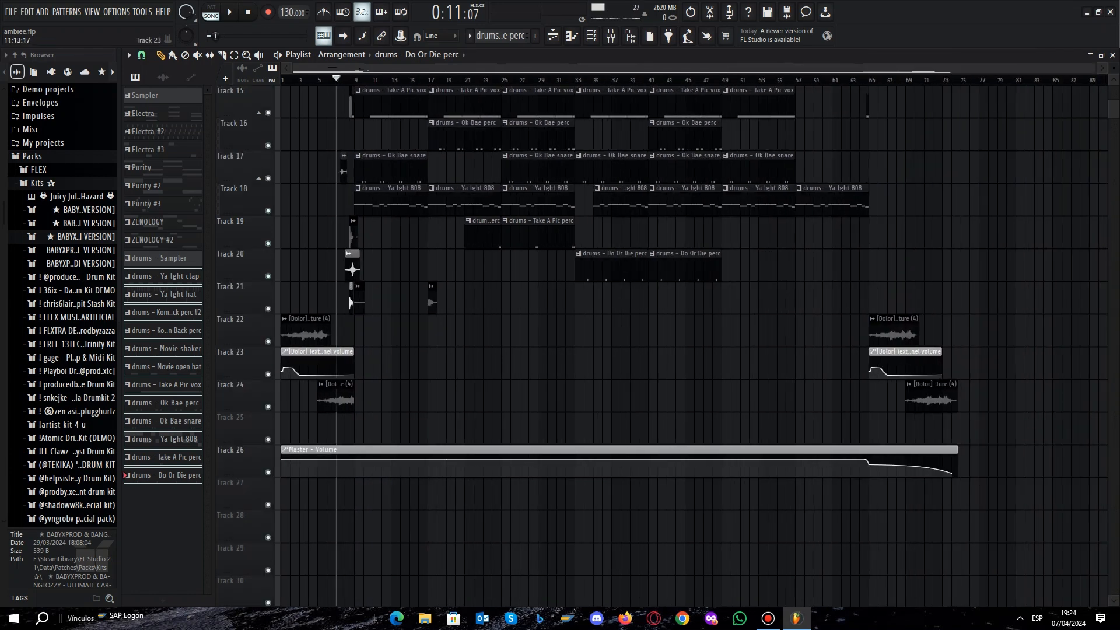
scroll(375, 363, up, 5)
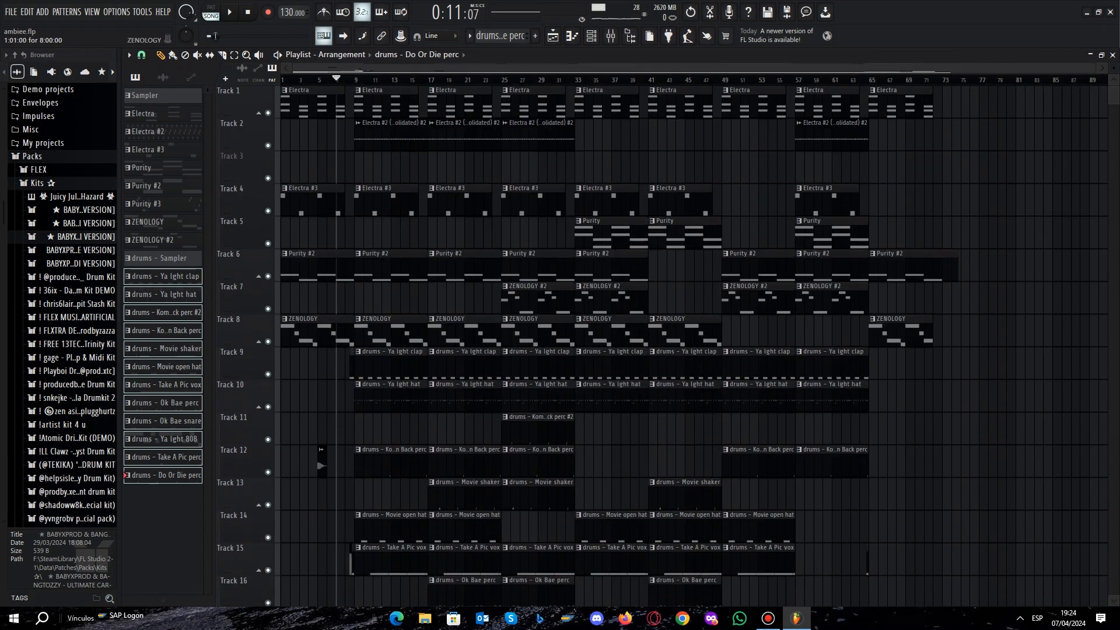
Play the complete arrangement from bar 1 through its ending and stop playback.
click(282, 80)
scroll(337, 268, up, 5)
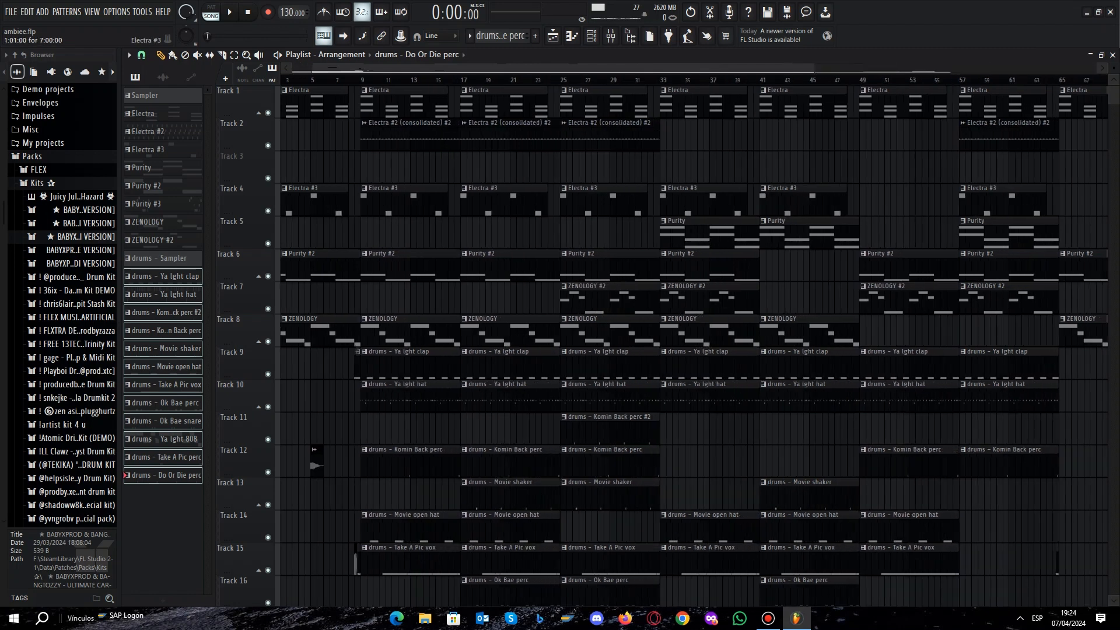
scroll(338, 269, down, 2)
key(space)
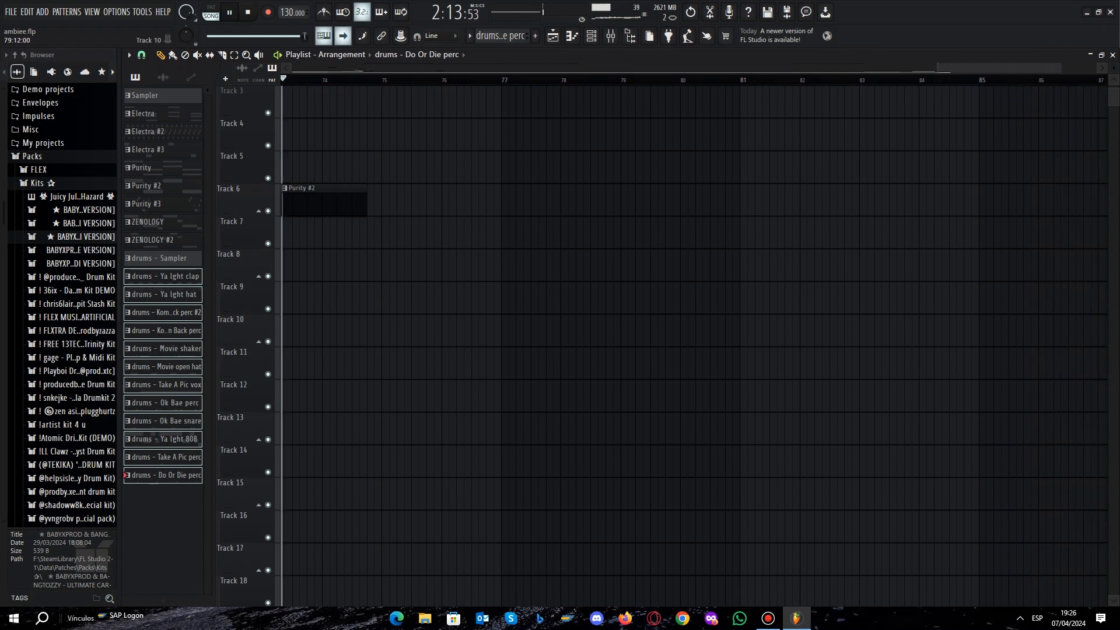
key(space)
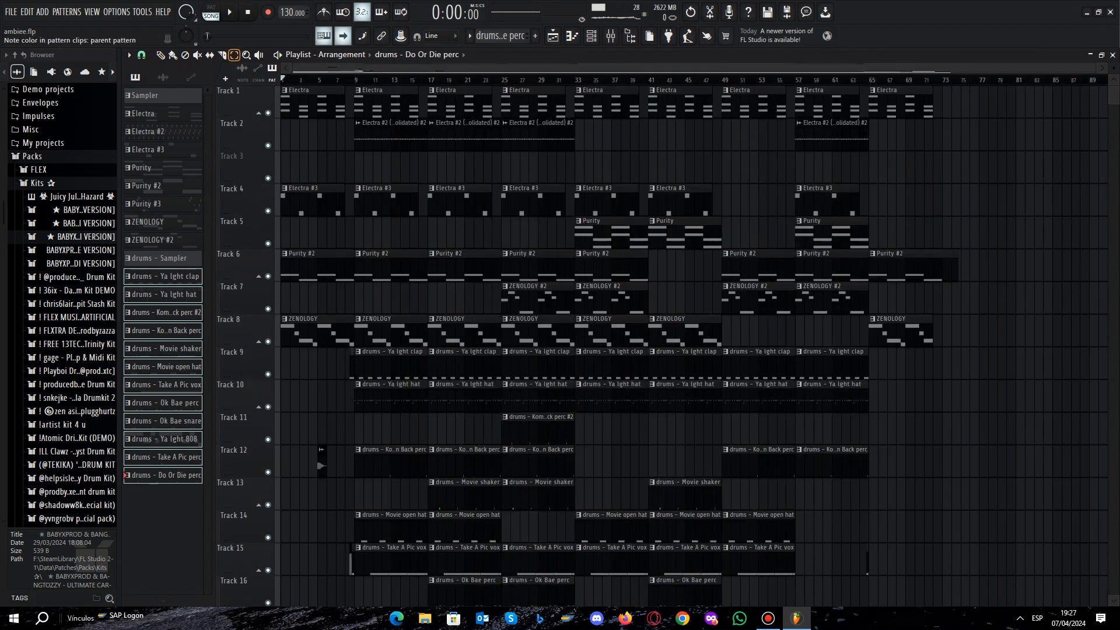
scroll(872, 495, down, 6)
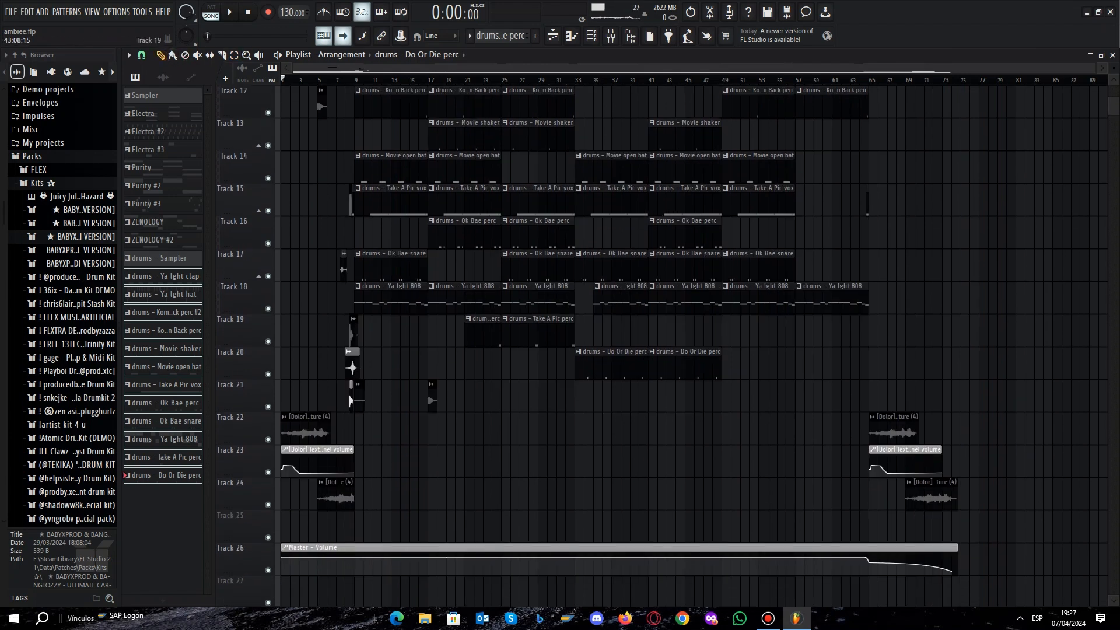
scroll(662, 345, up, 6)
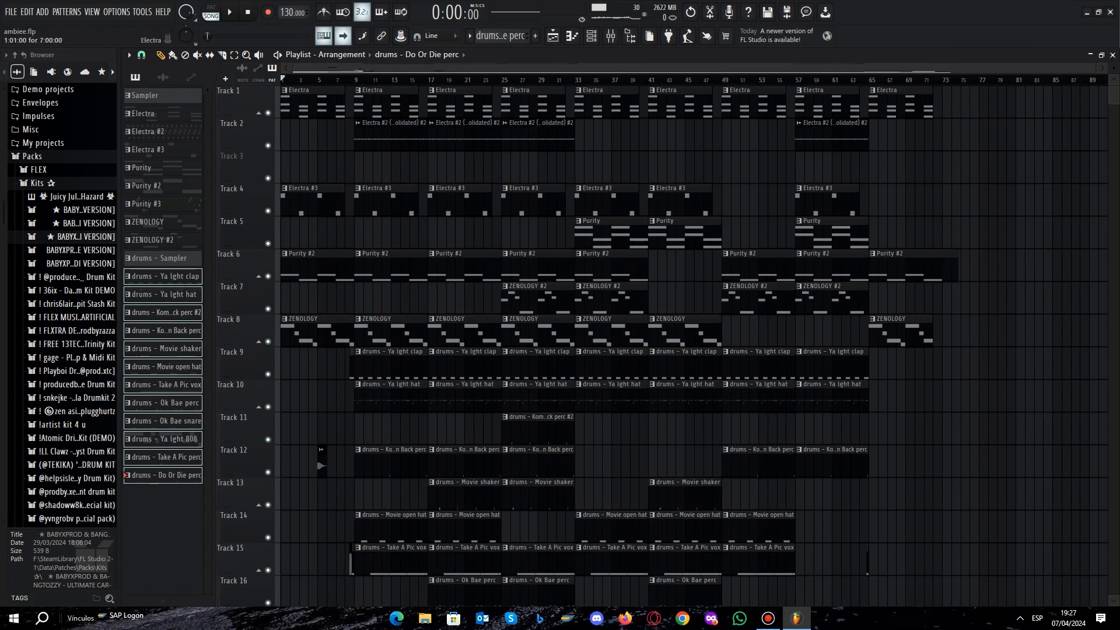
scroll(662, 345, down, 6)
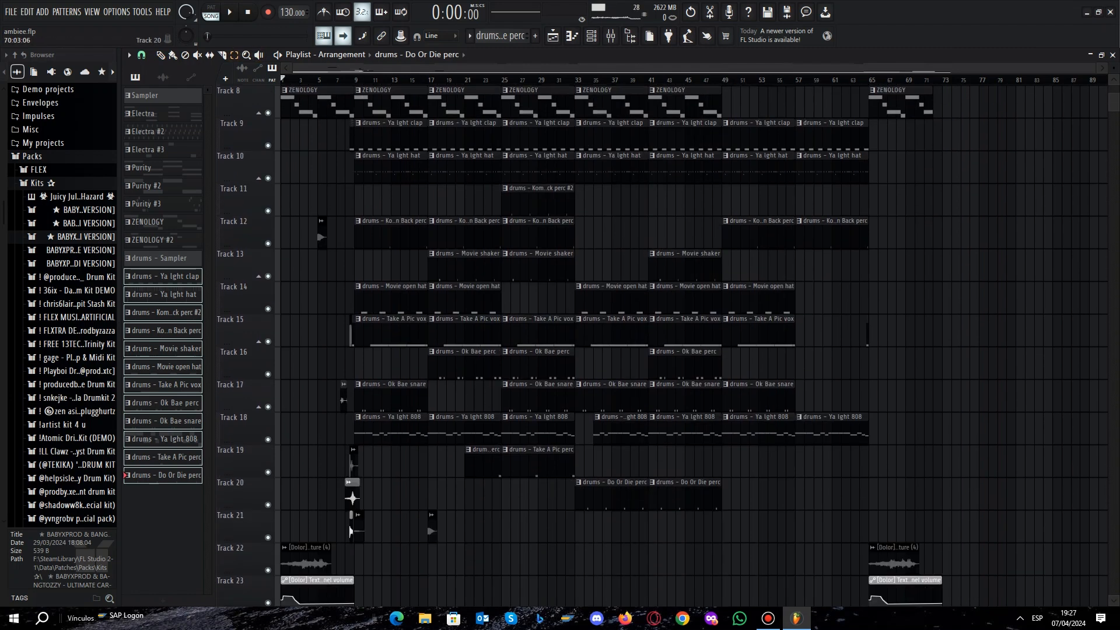